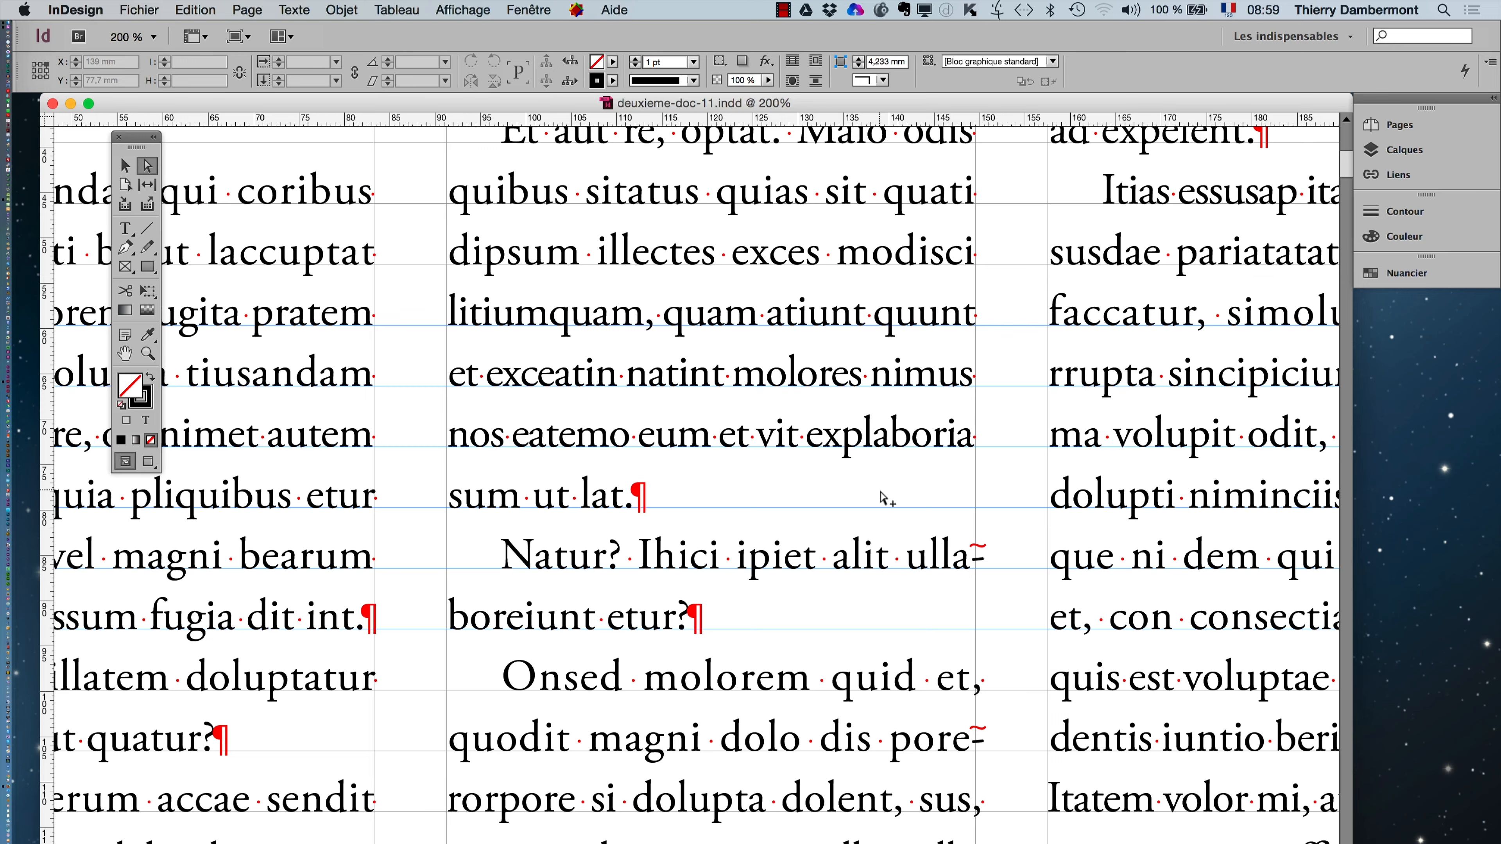
# - Examine how the baseline grid displays on the four-column page at 200%, 75% and 50% zoom
pyautogui.press('super+minus')
pyautogui.press('super+minus')
pyautogui.press('super+minus')
pyautogui.press('super+minus')
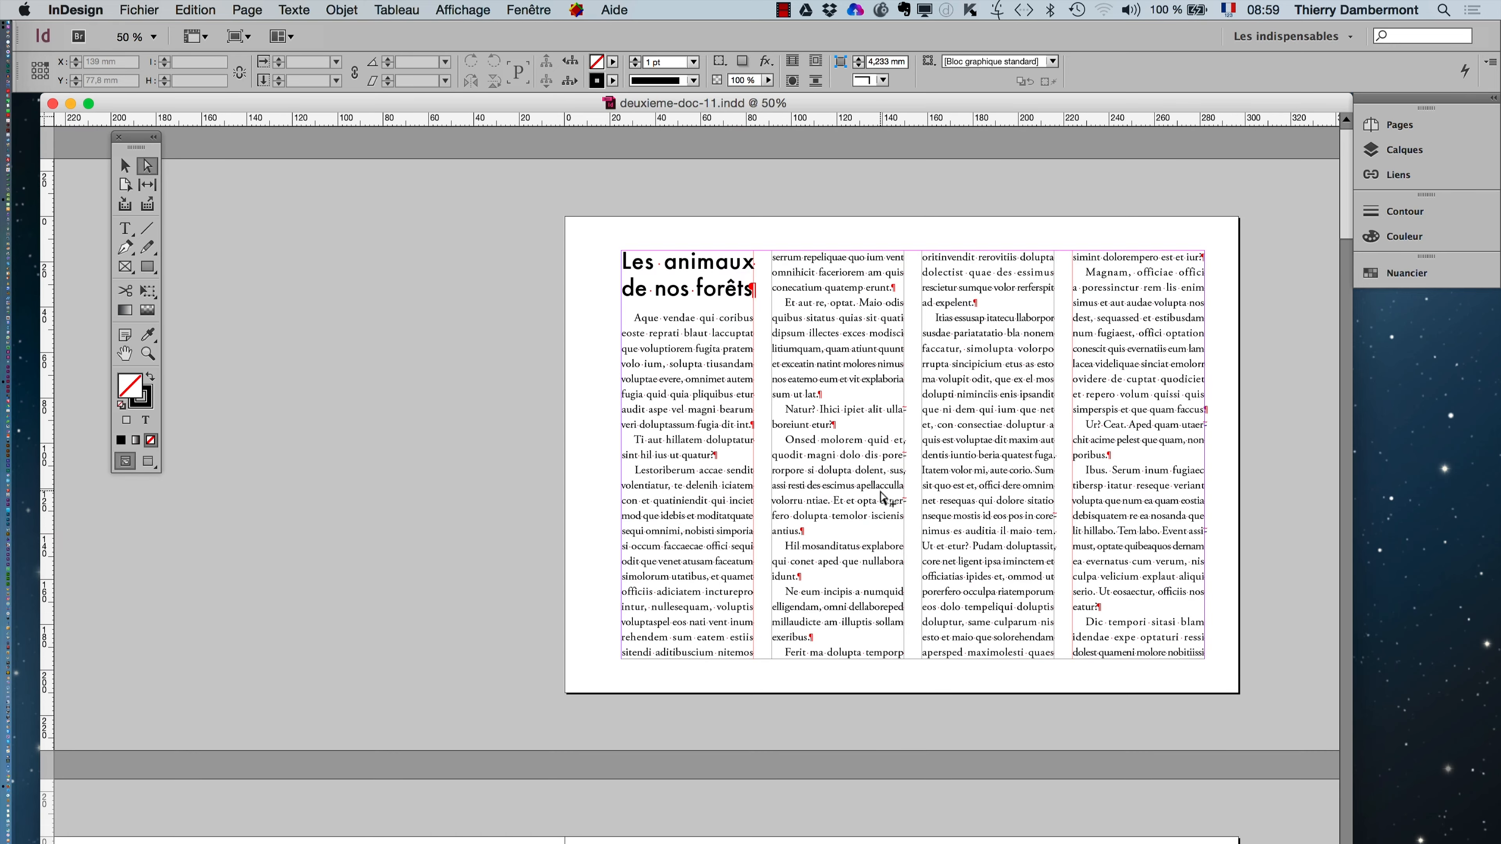
pyautogui.press('super+plus')
pyautogui.press('super+plus')
pyautogui.press('super+minus')
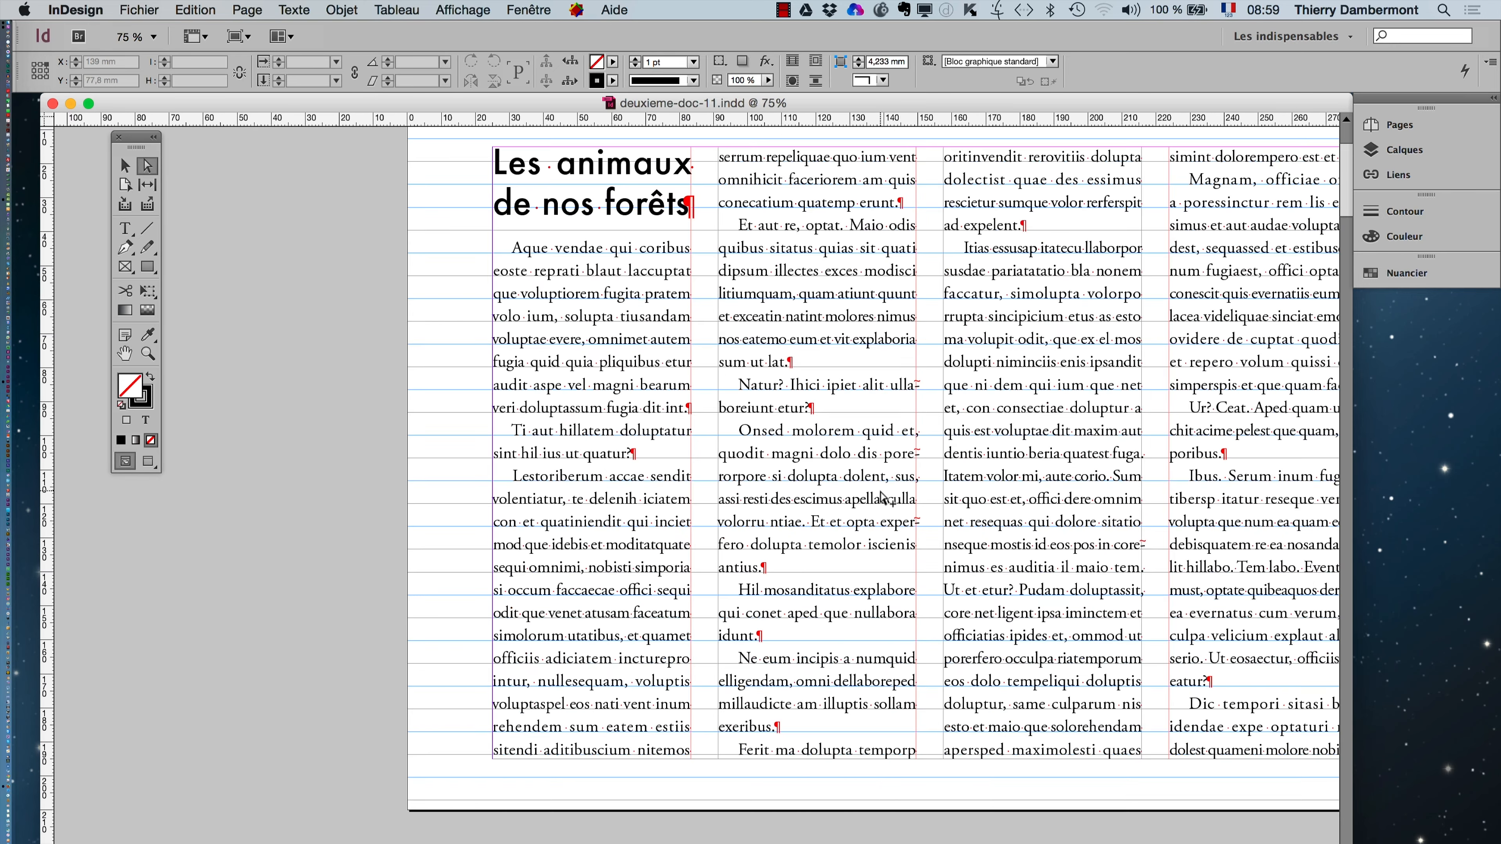
pyautogui.press('super+minus')
# - Set the baseline grid's view threshold to 12.5% in the grid preferences
pyautogui.click(79, 9)
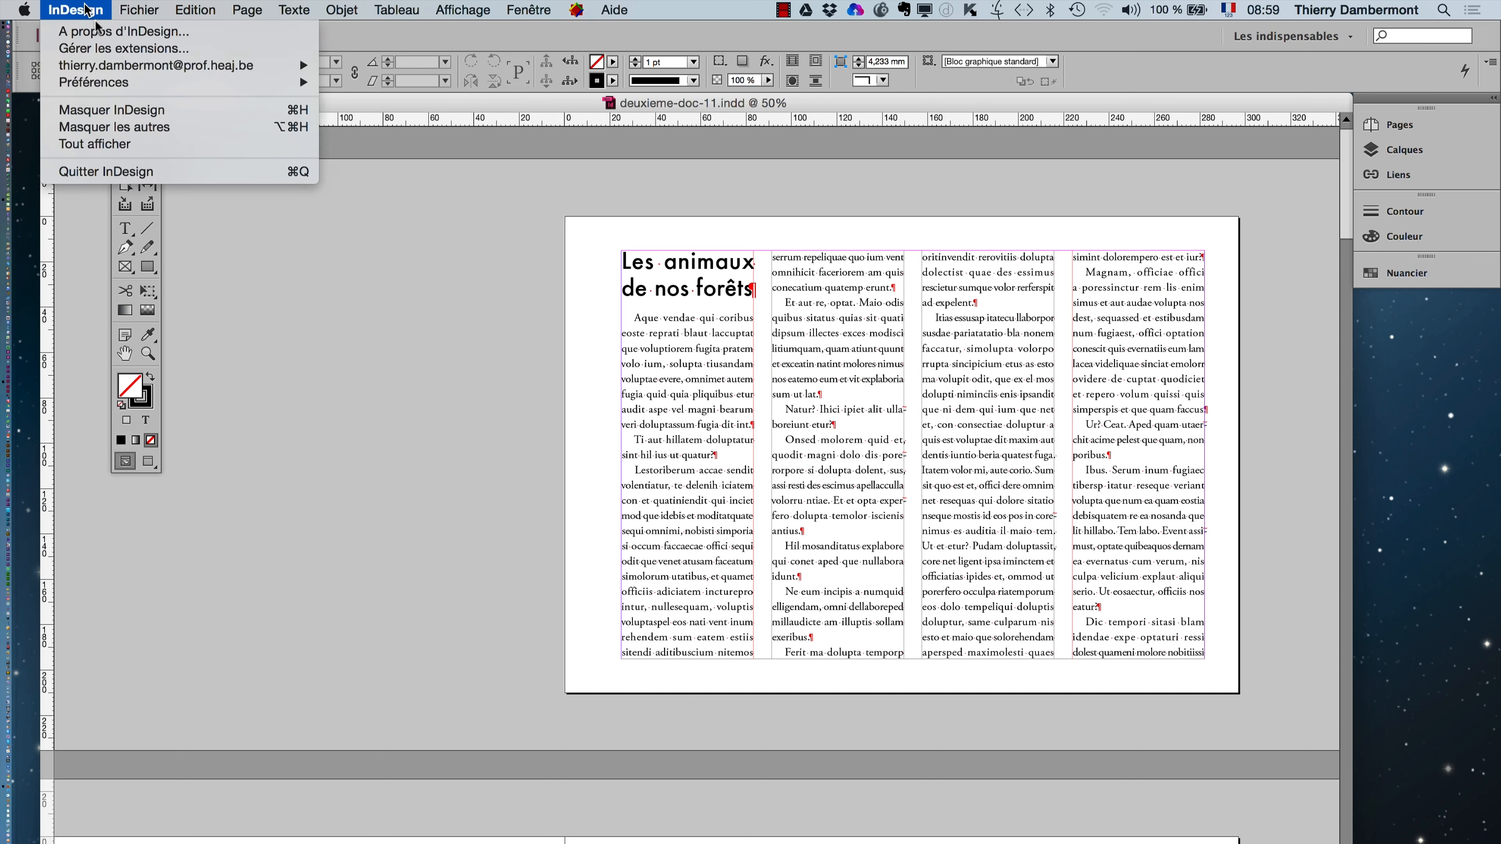
pyautogui.moveTo(124, 86)
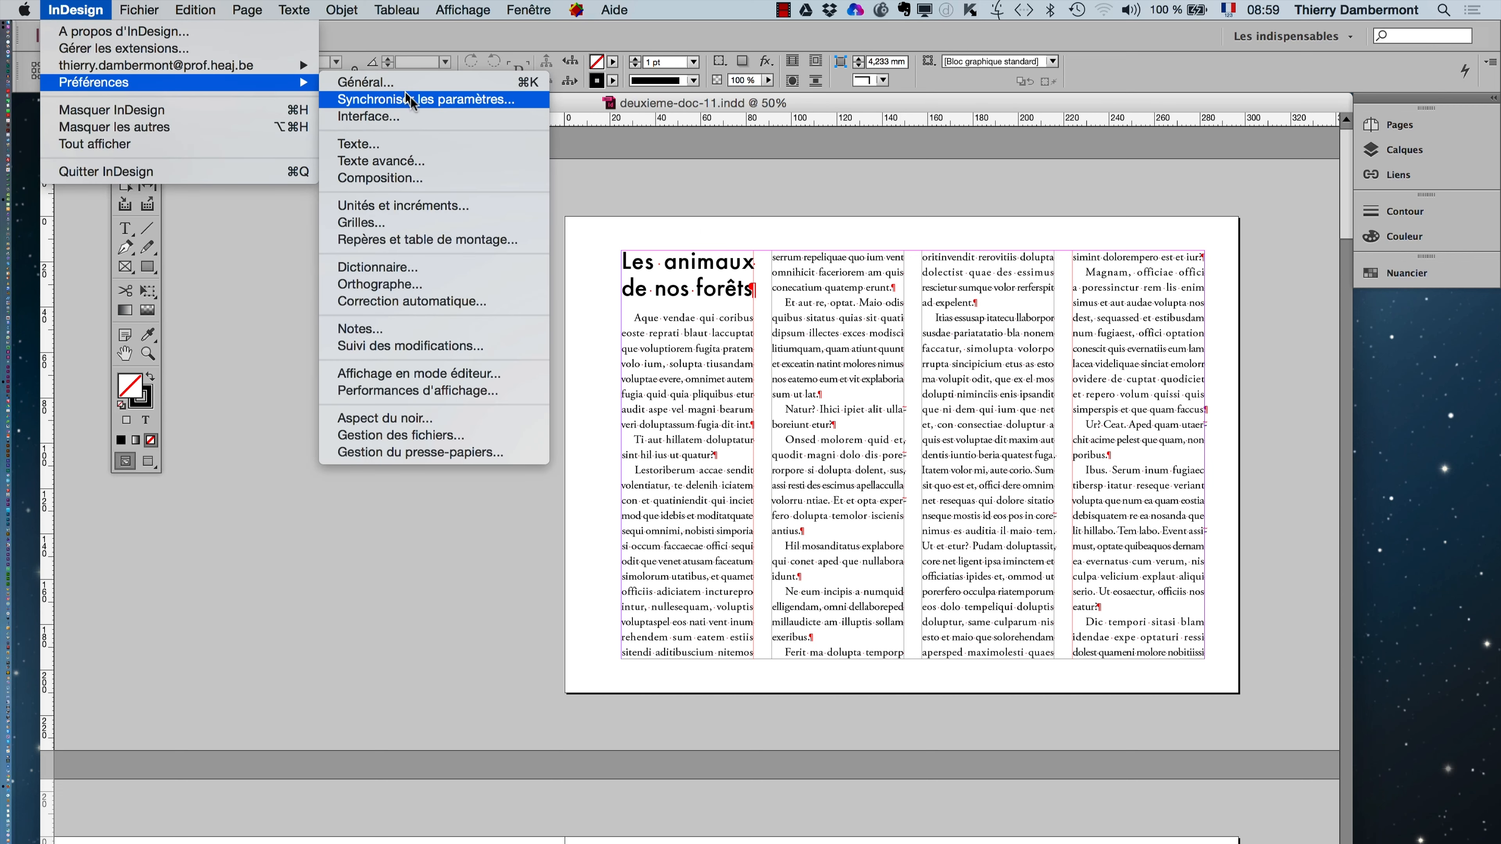
pyautogui.click(397, 224)
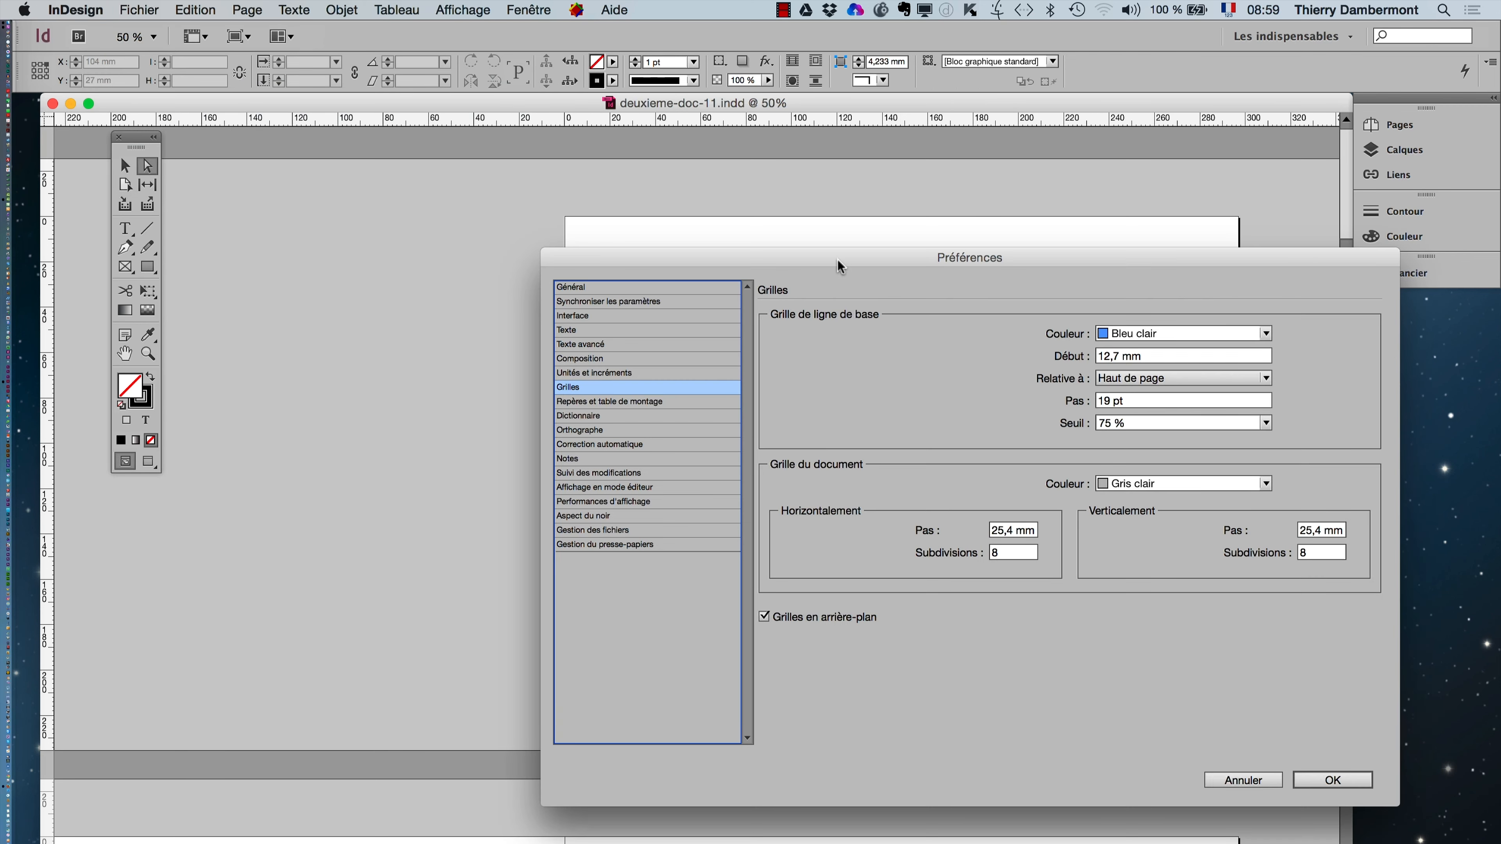
pyautogui.moveTo(837, 259); pyautogui.dragTo(602, 190)
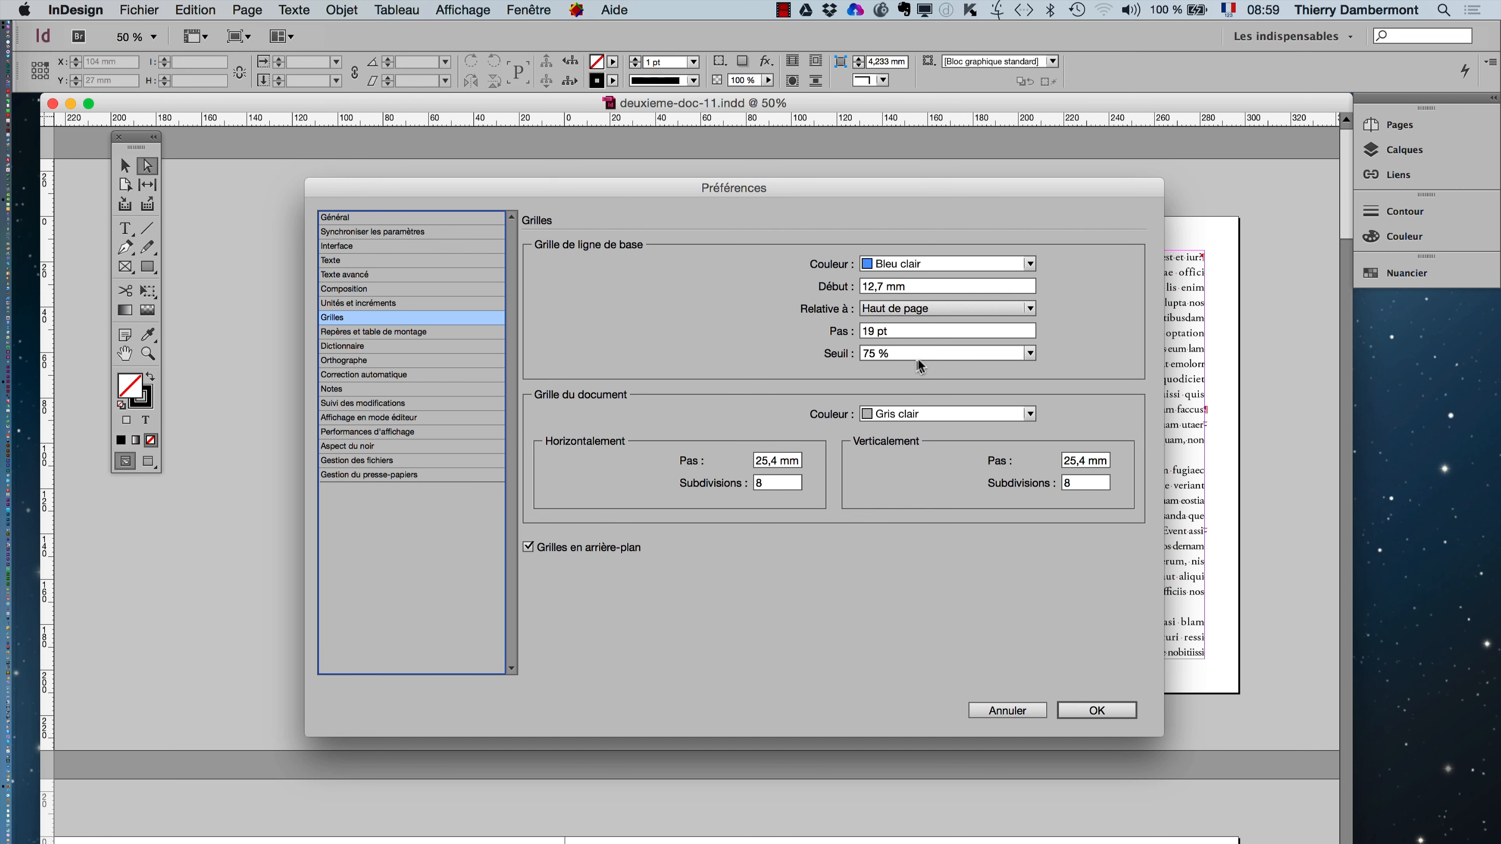
pyautogui.press('alt')
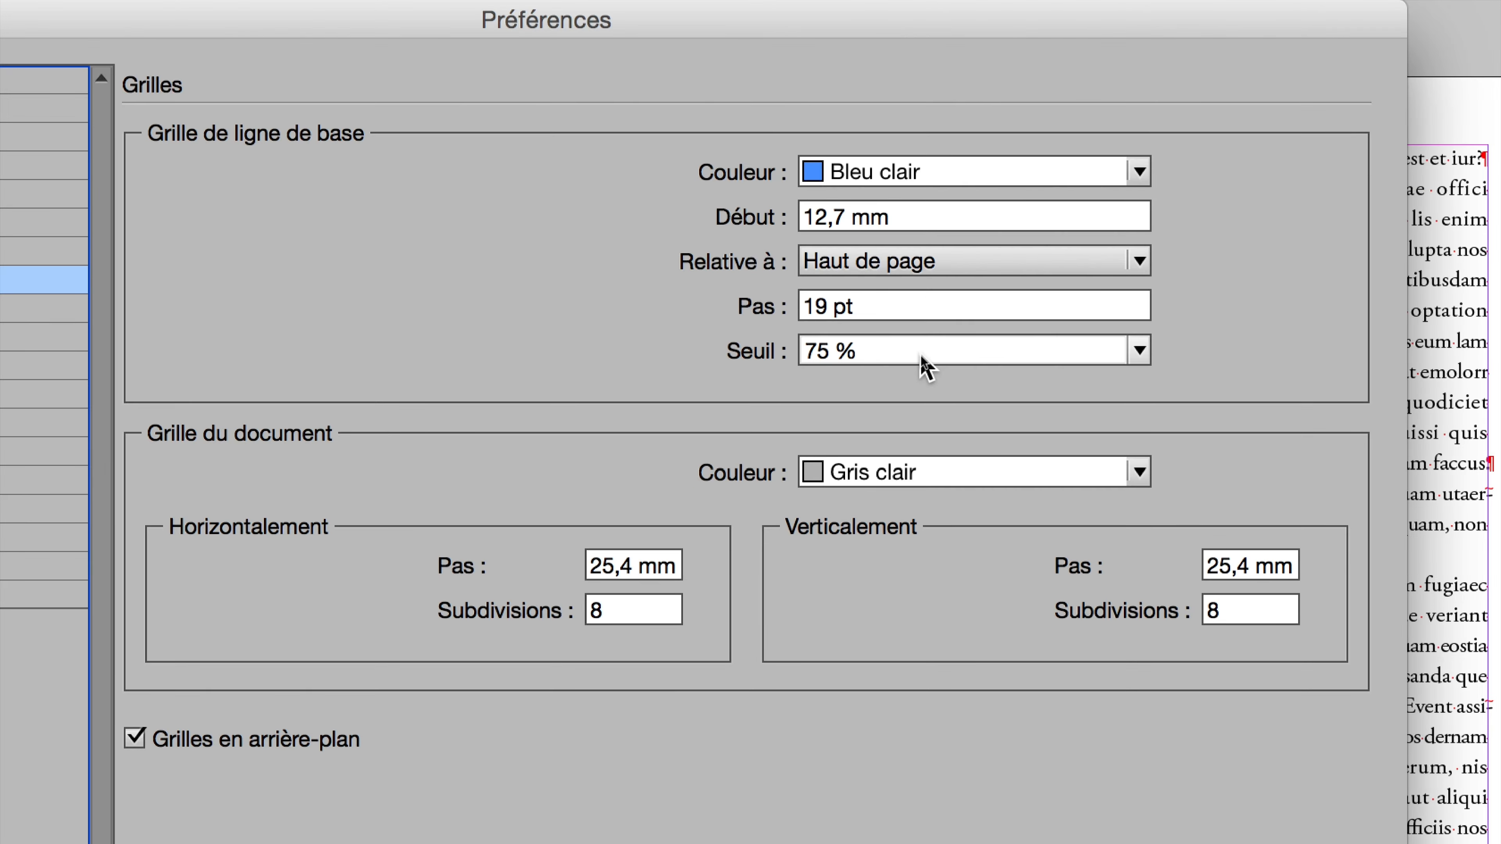
pyautogui.click(916, 352)
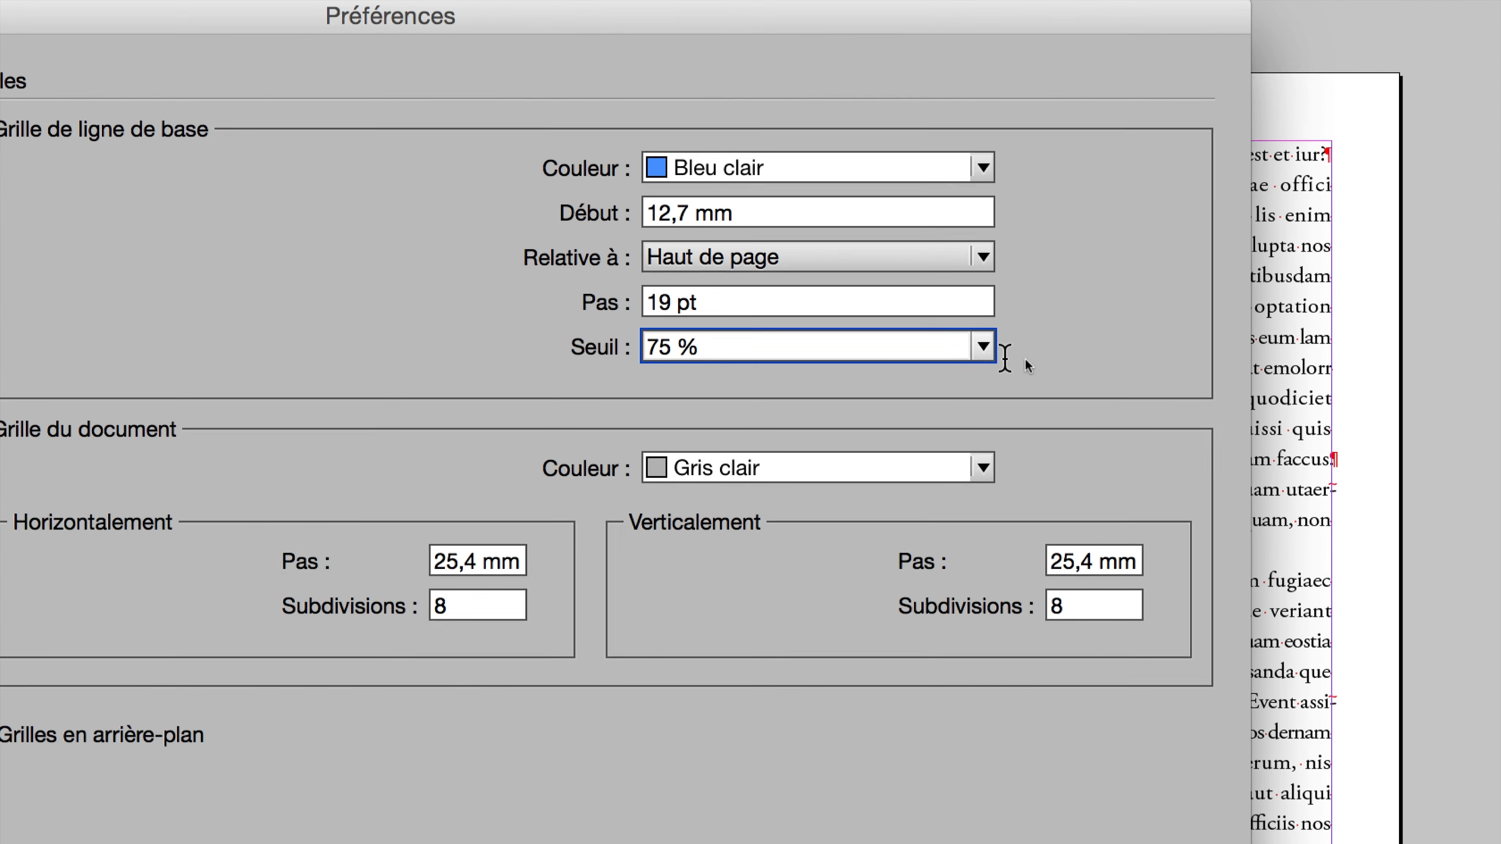
pyautogui.click(992, 353)
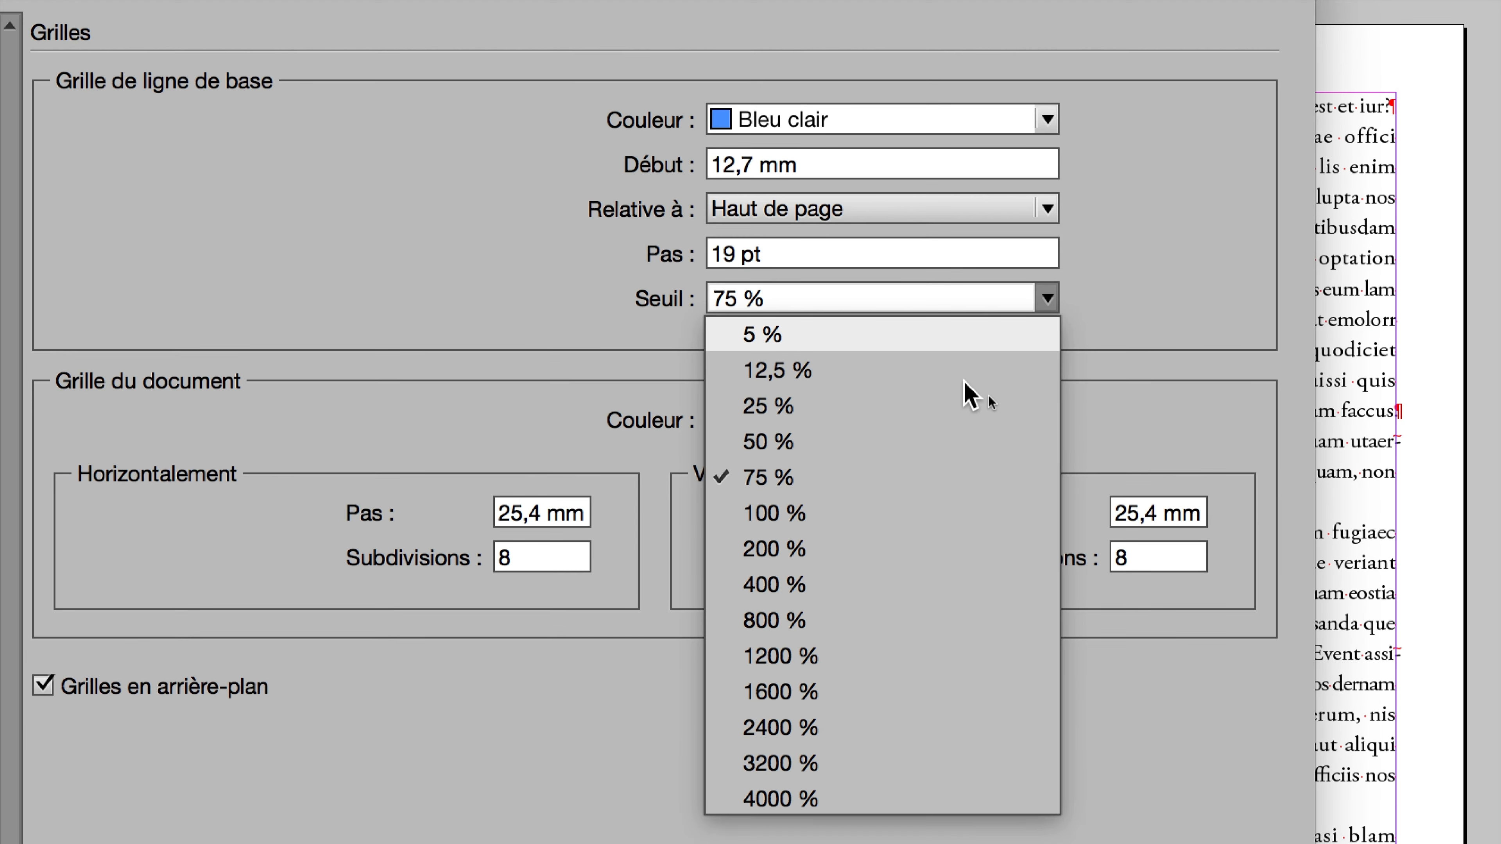
pyautogui.click(967, 383)
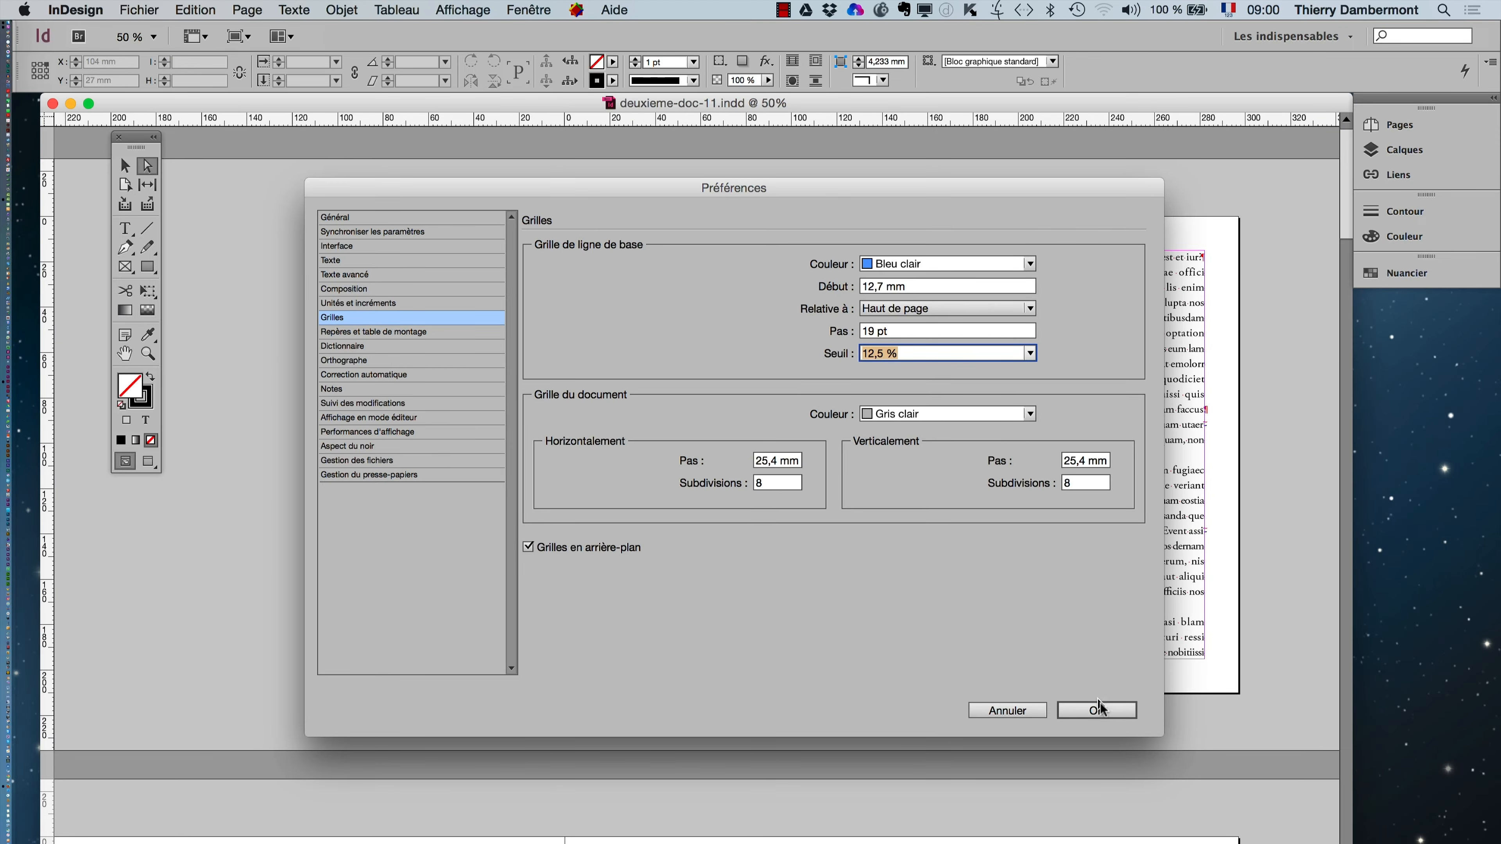
pyautogui.click(1100, 704)
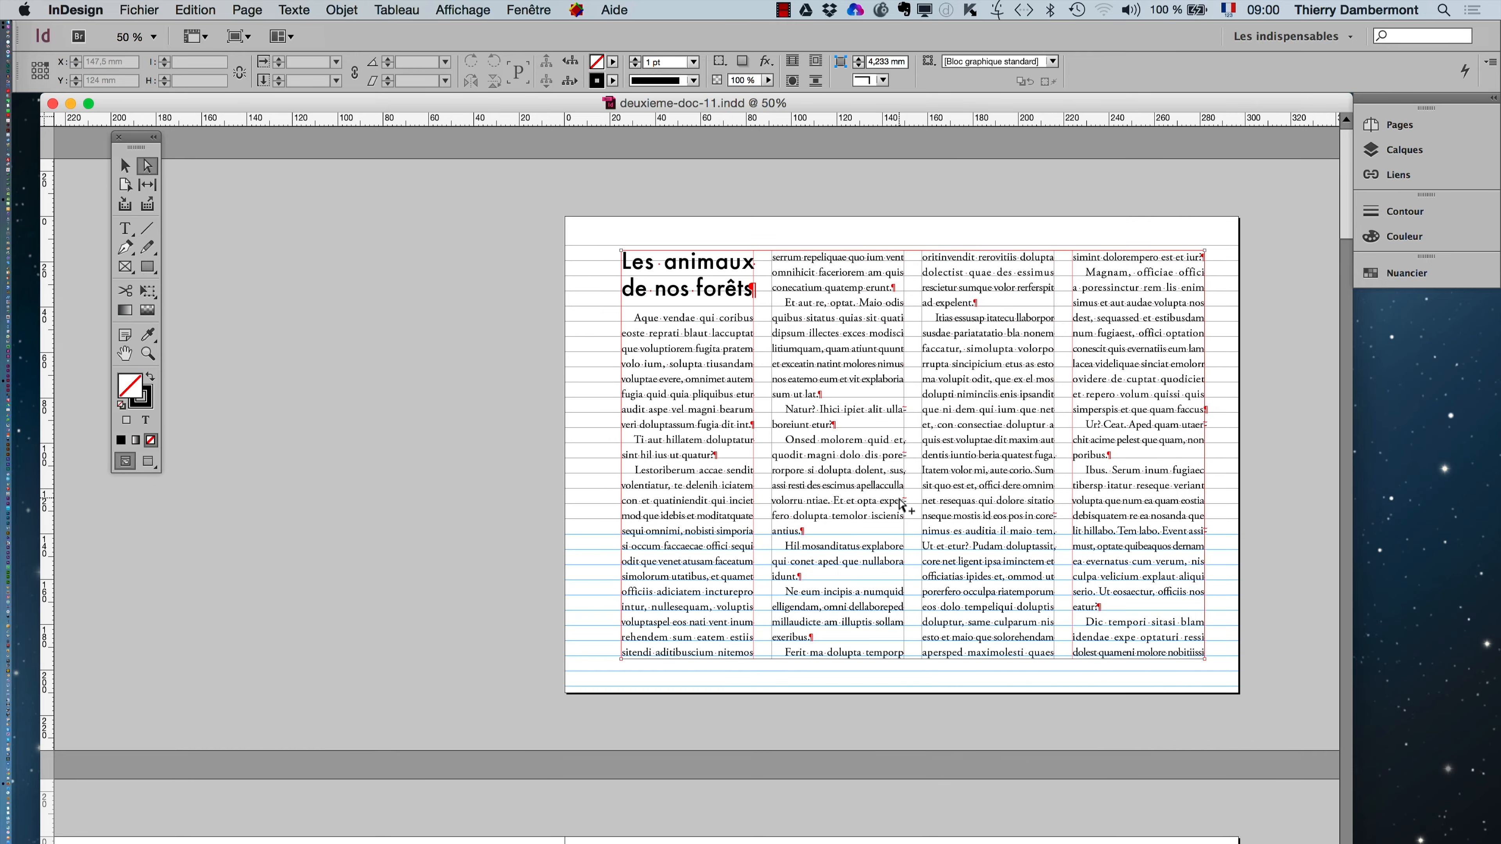
# - Check the baseline grid at 50% and 150% zoom, and set its view threshold to 1200%
pyautogui.scroll(1, 900, 498)
pyautogui.scroll(-1, 900, 499)
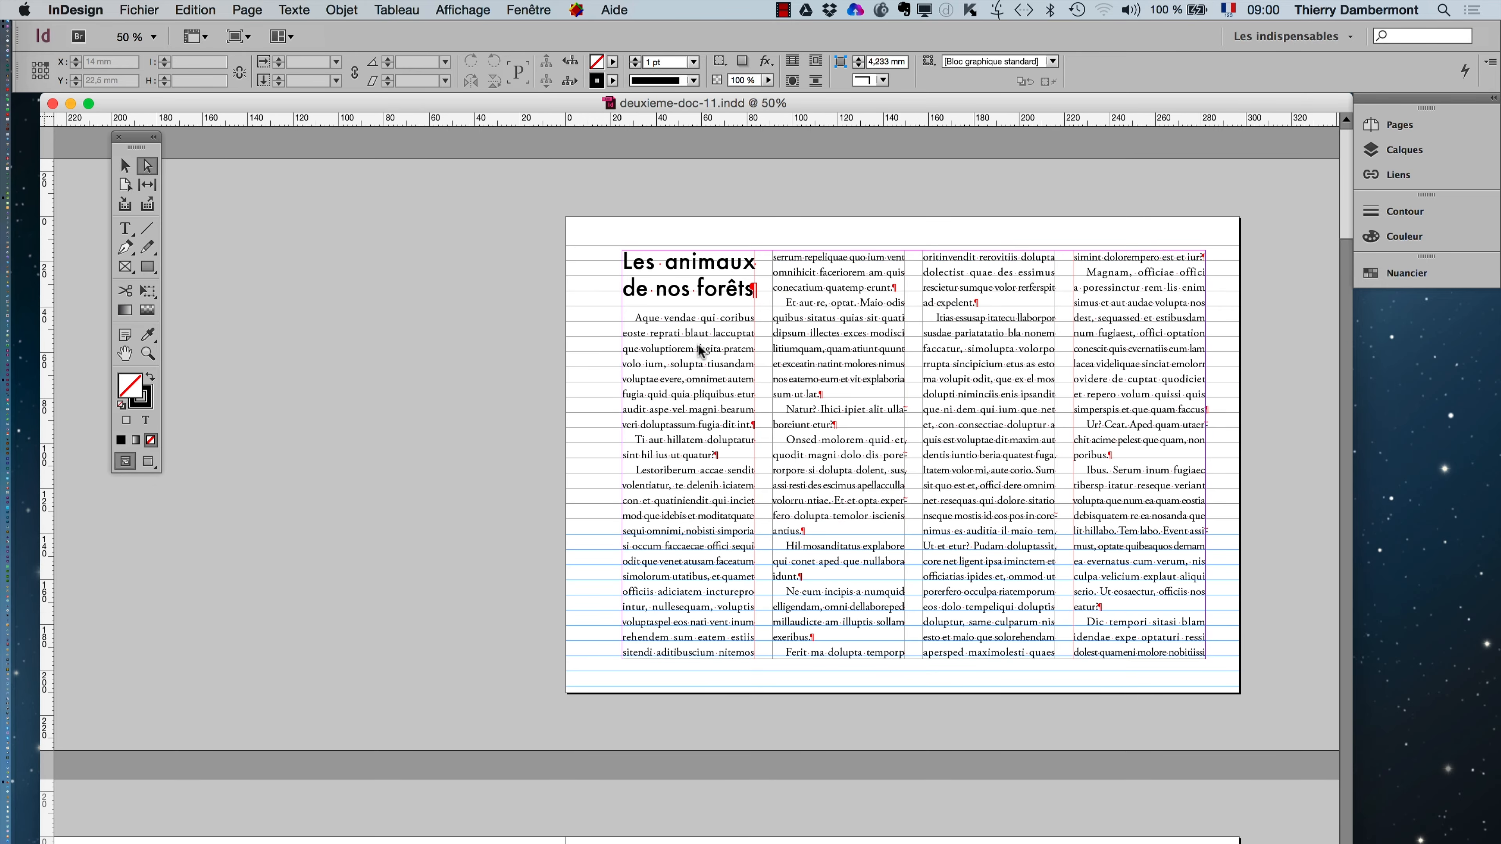
pyautogui.scroll(3, 705, 354)
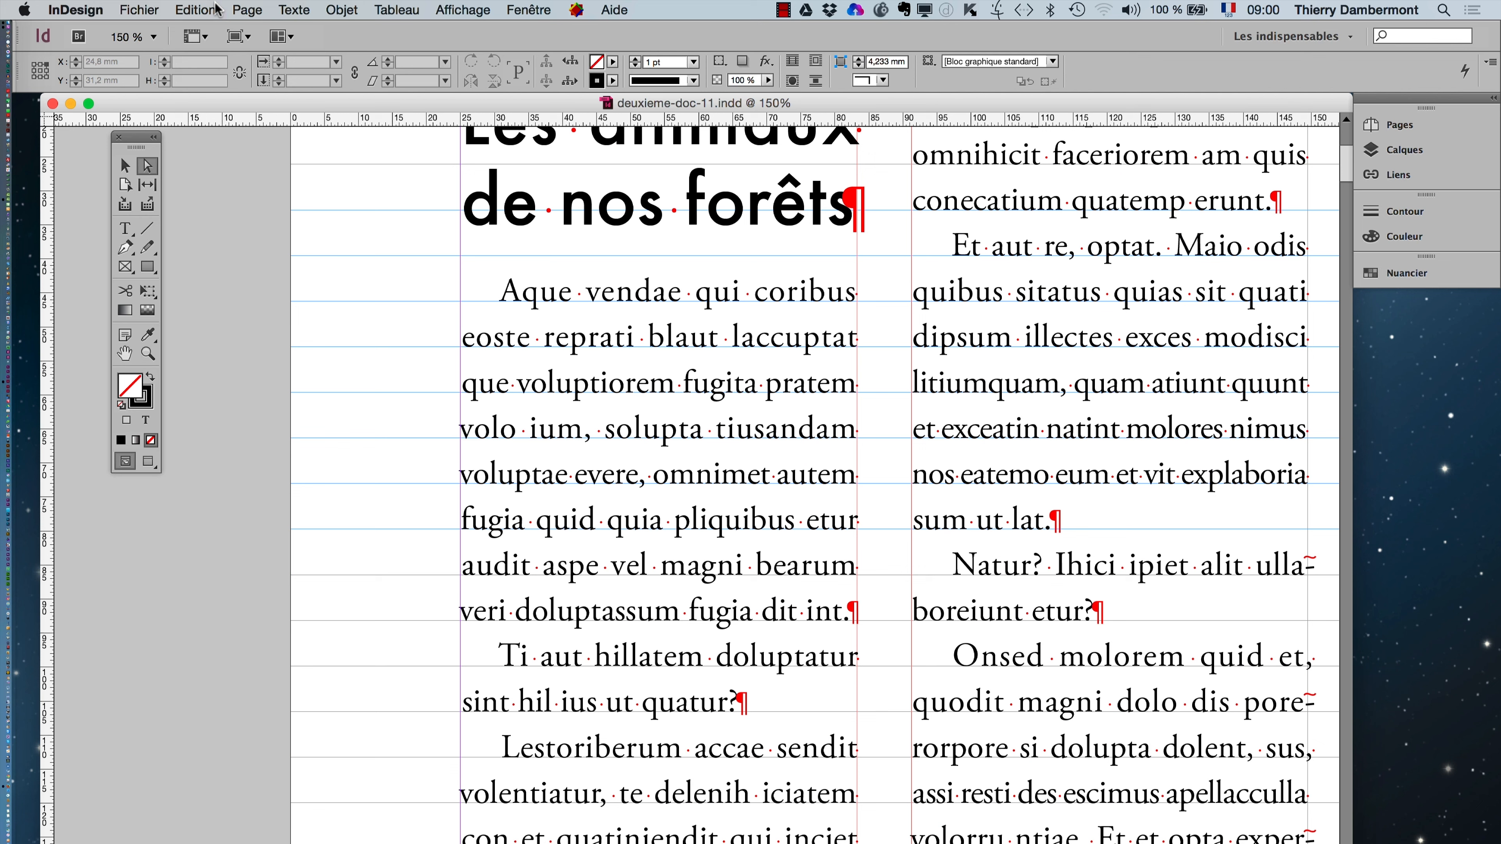
pyautogui.click(95, 7)
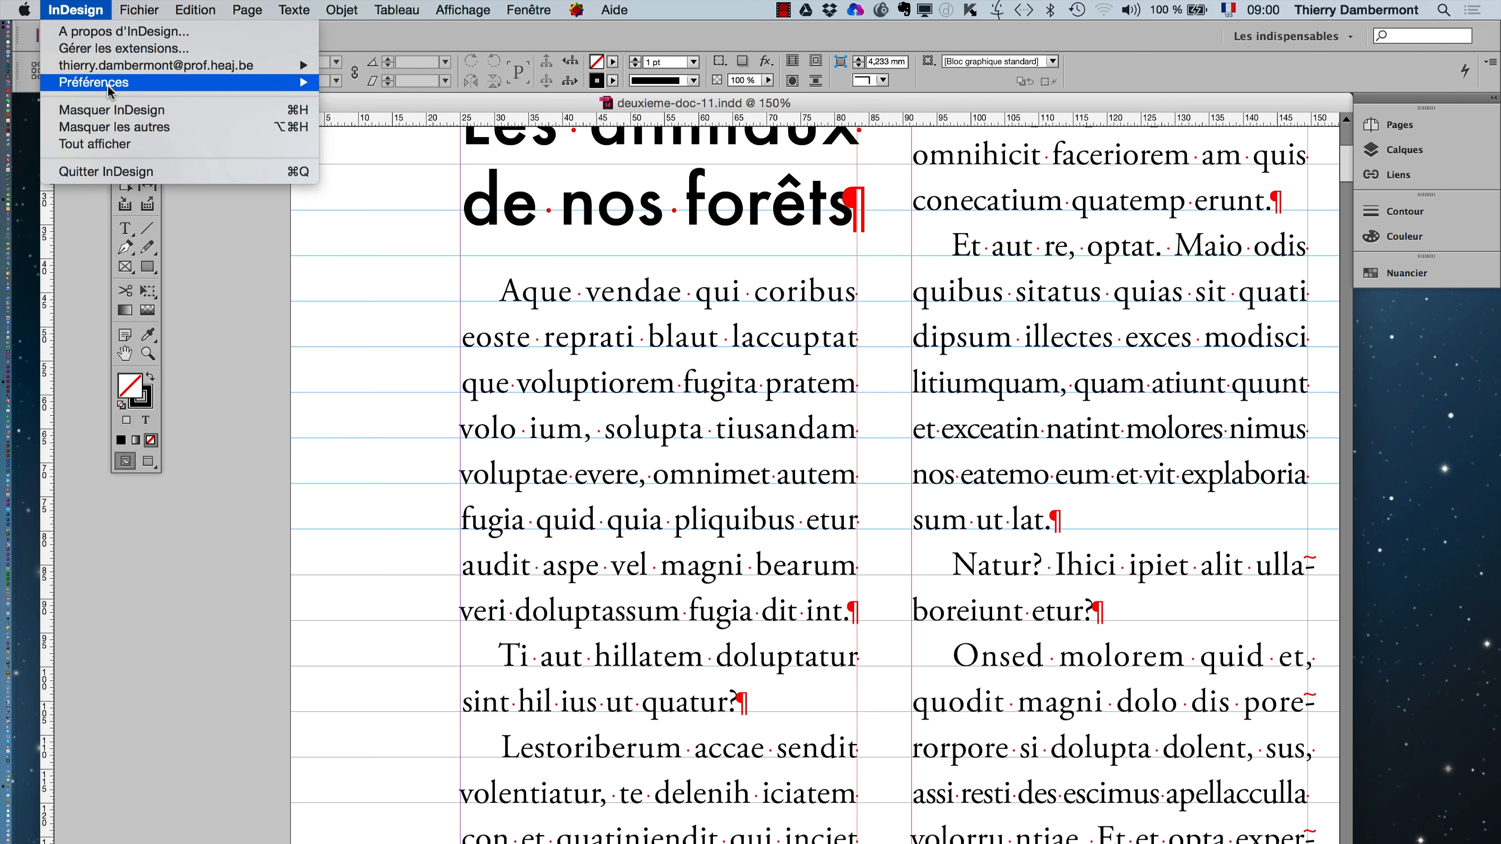
pyautogui.moveTo(219, 84)
pyautogui.click(361, 222)
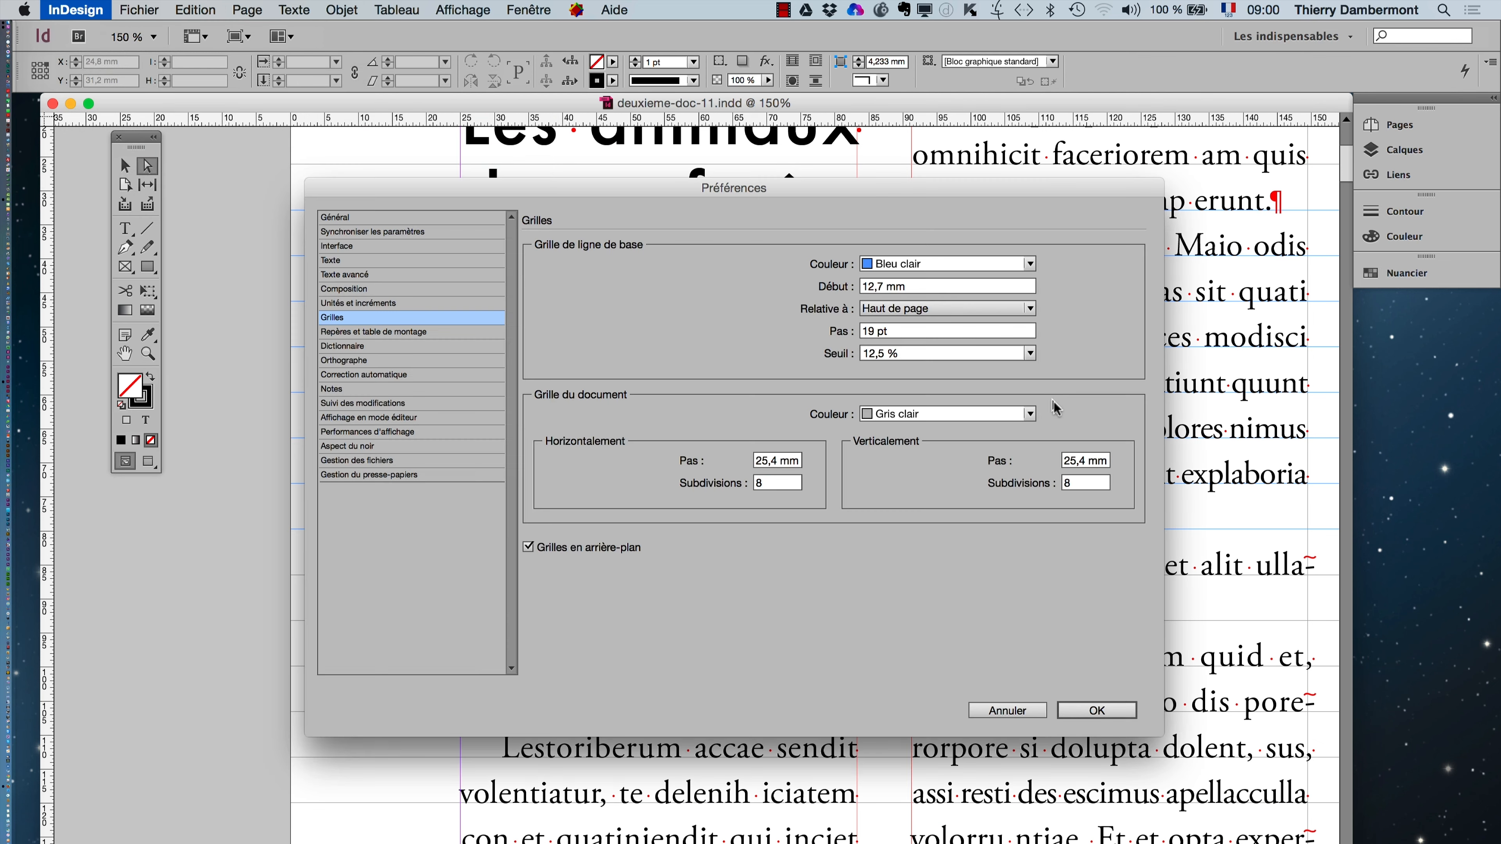
pyautogui.click(1030, 354)
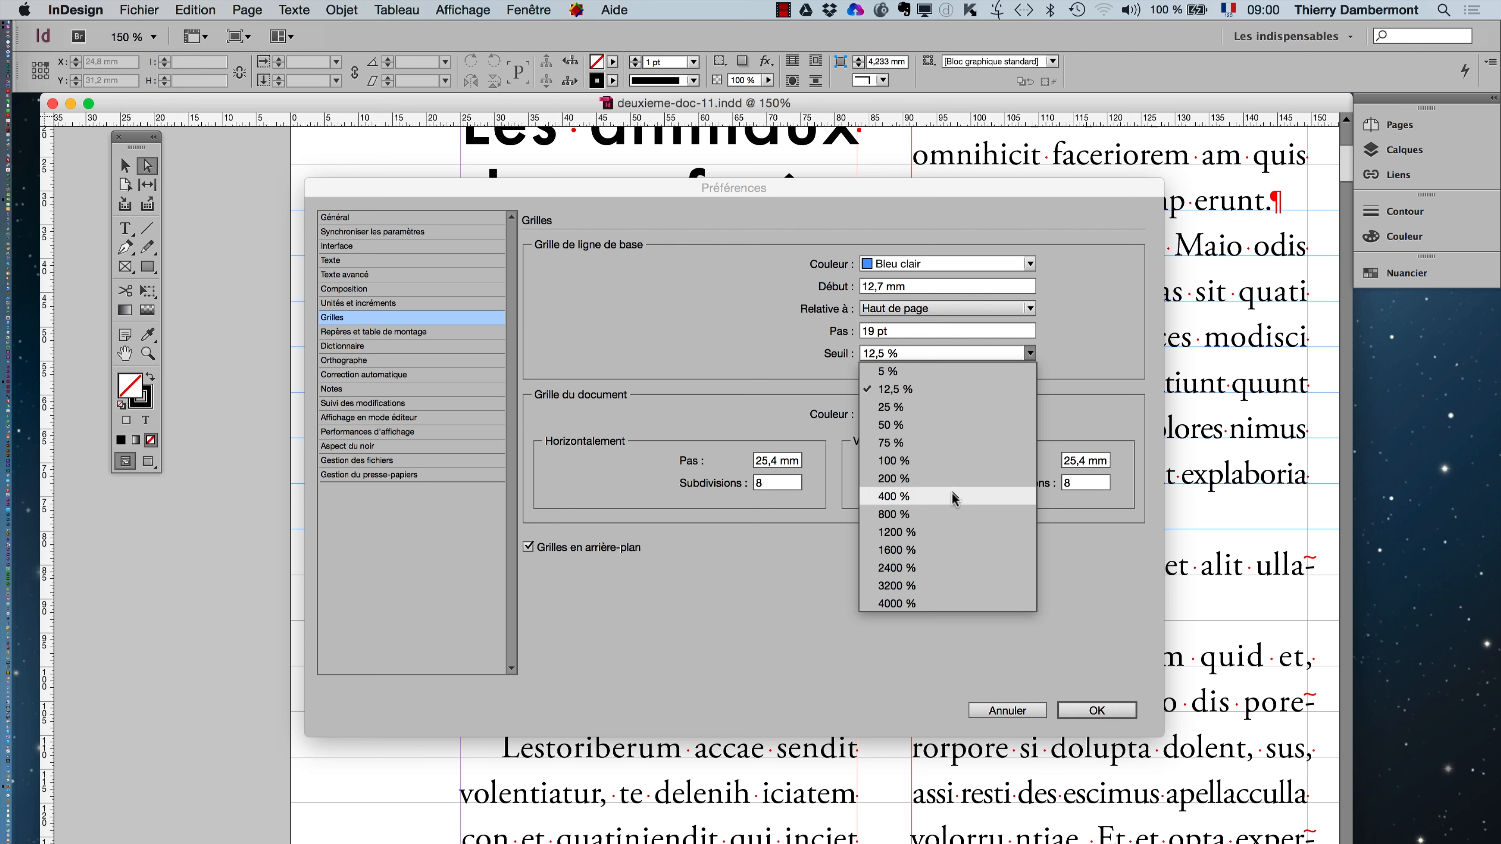
pyautogui.click(958, 534)
pyautogui.click(1087, 710)
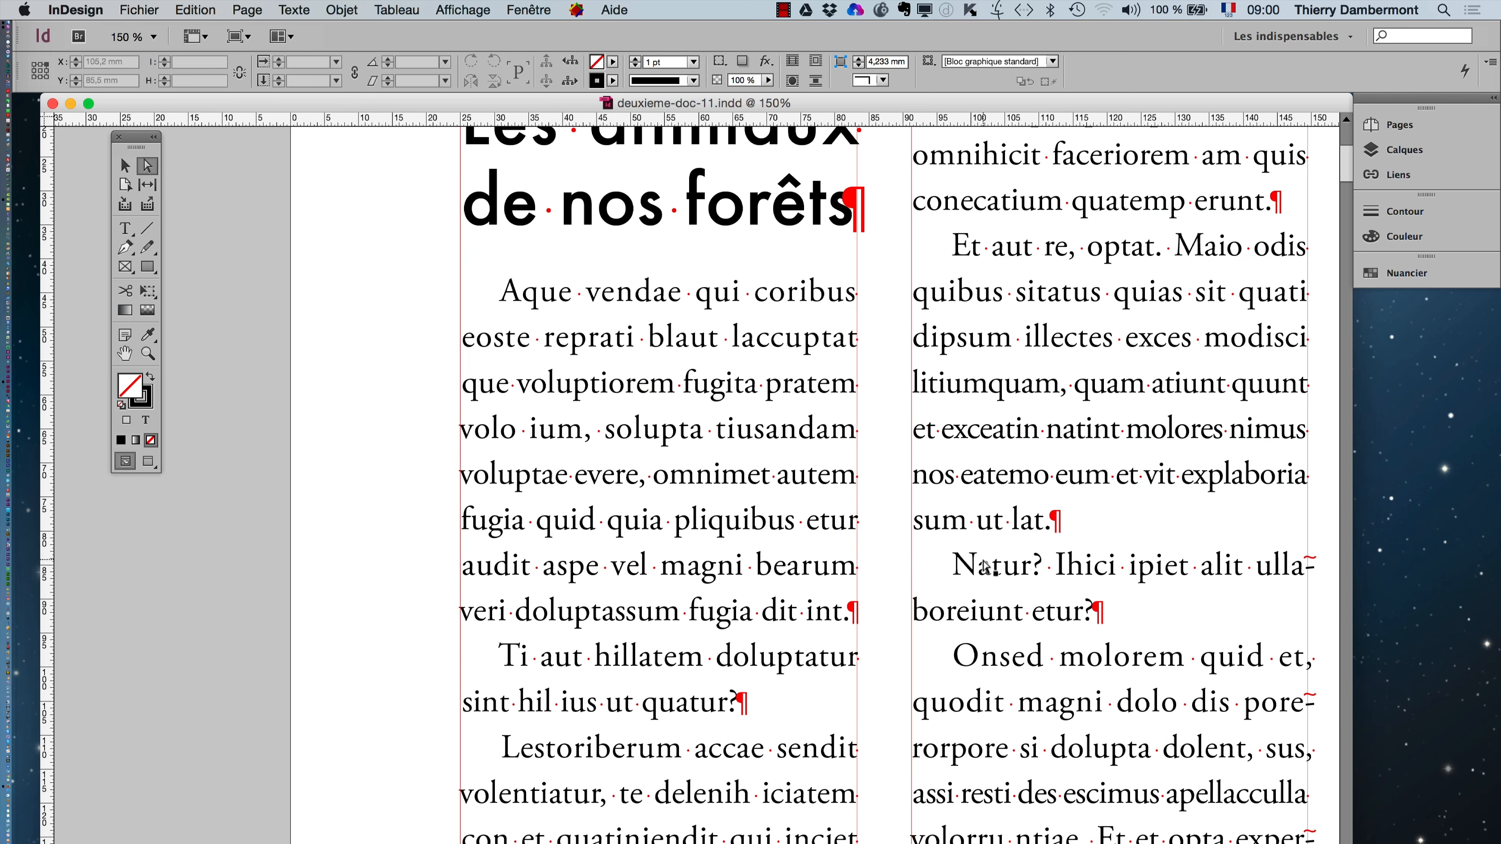
# - Compare the baseline grid at 1200% and 800% zoom, and set its view threshold to 400%
pyautogui.scroll(1, 892, 544)
pyautogui.scroll(7, 892, 543)
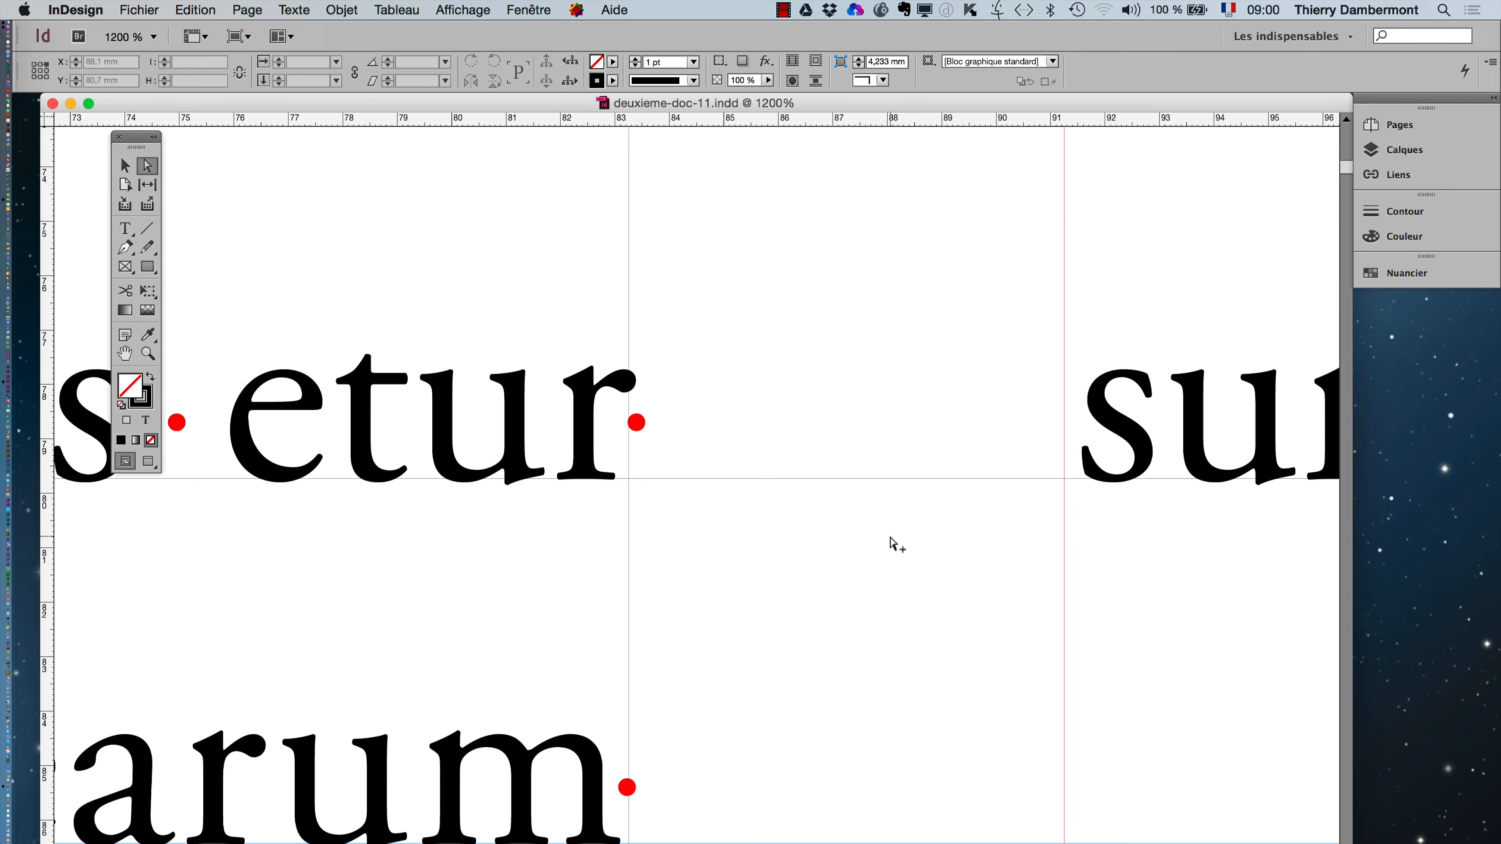
pyautogui.scroll(-2, 895, 544)
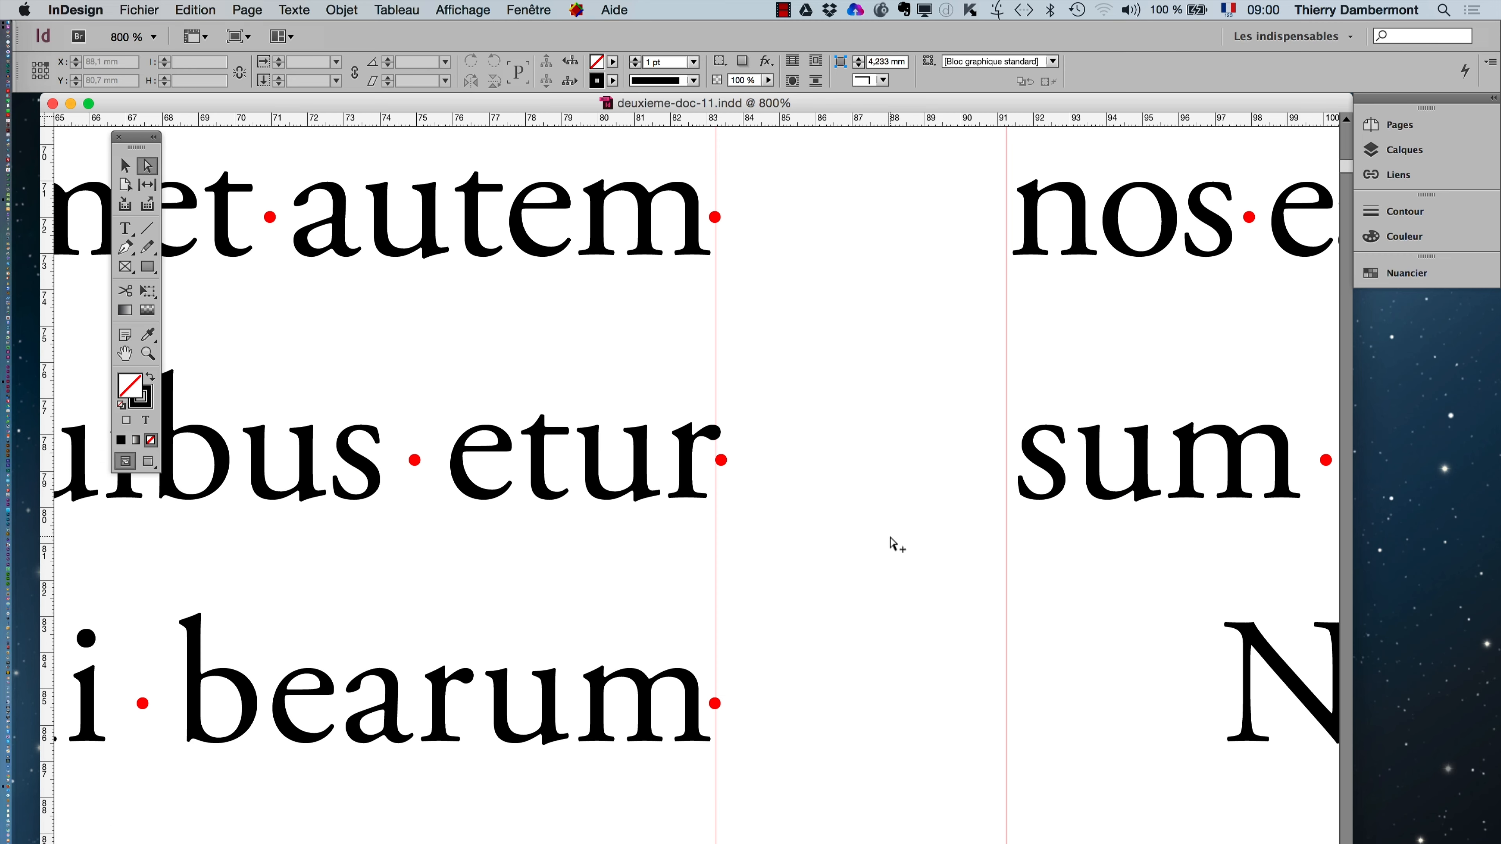
pyautogui.scroll(1, 895, 545)
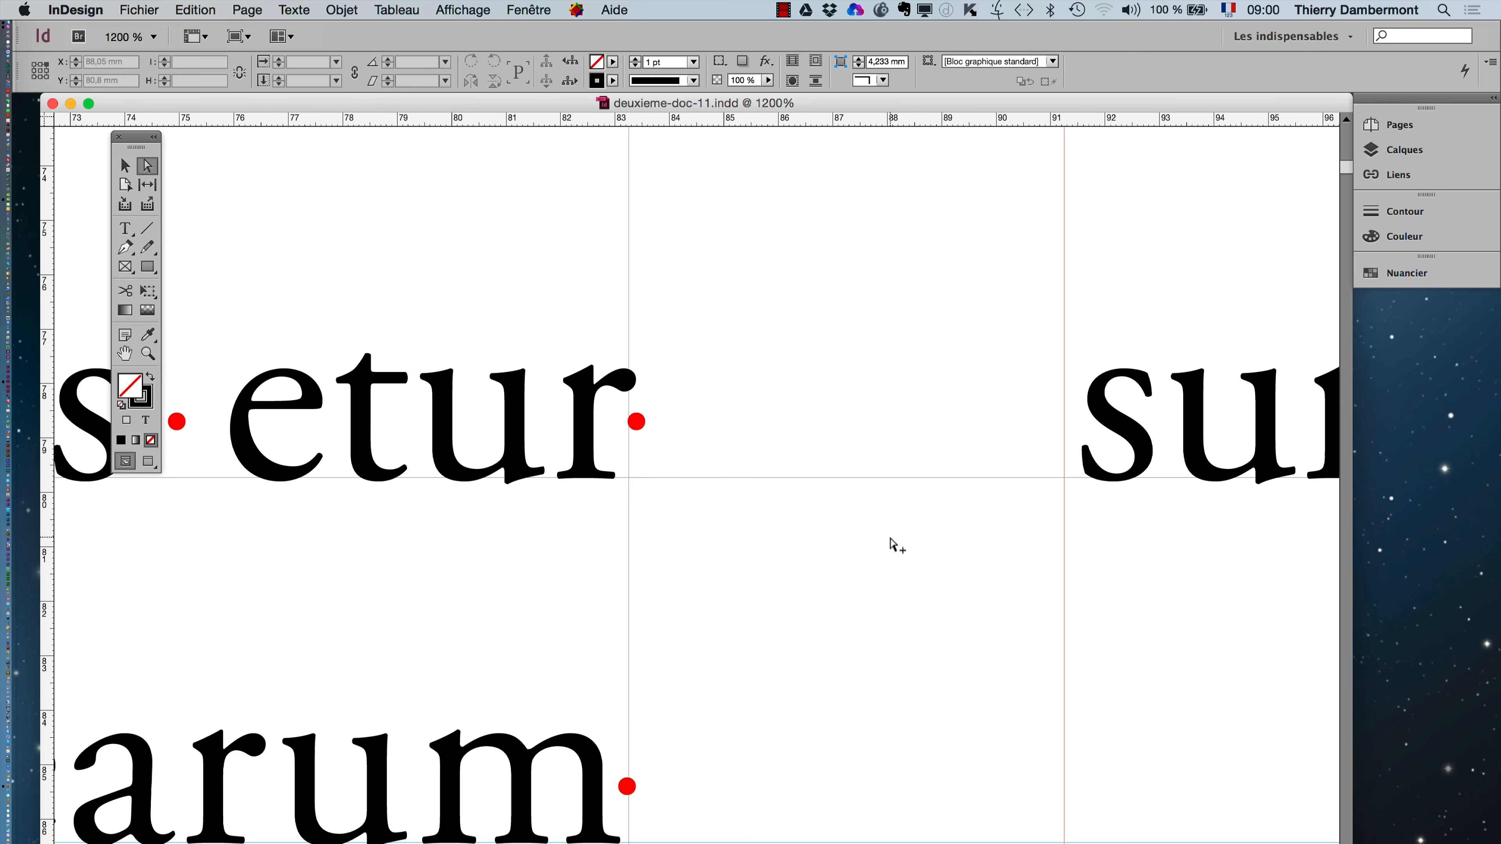
pyautogui.scroll(-1, 892, 545)
pyautogui.click(88, 9)
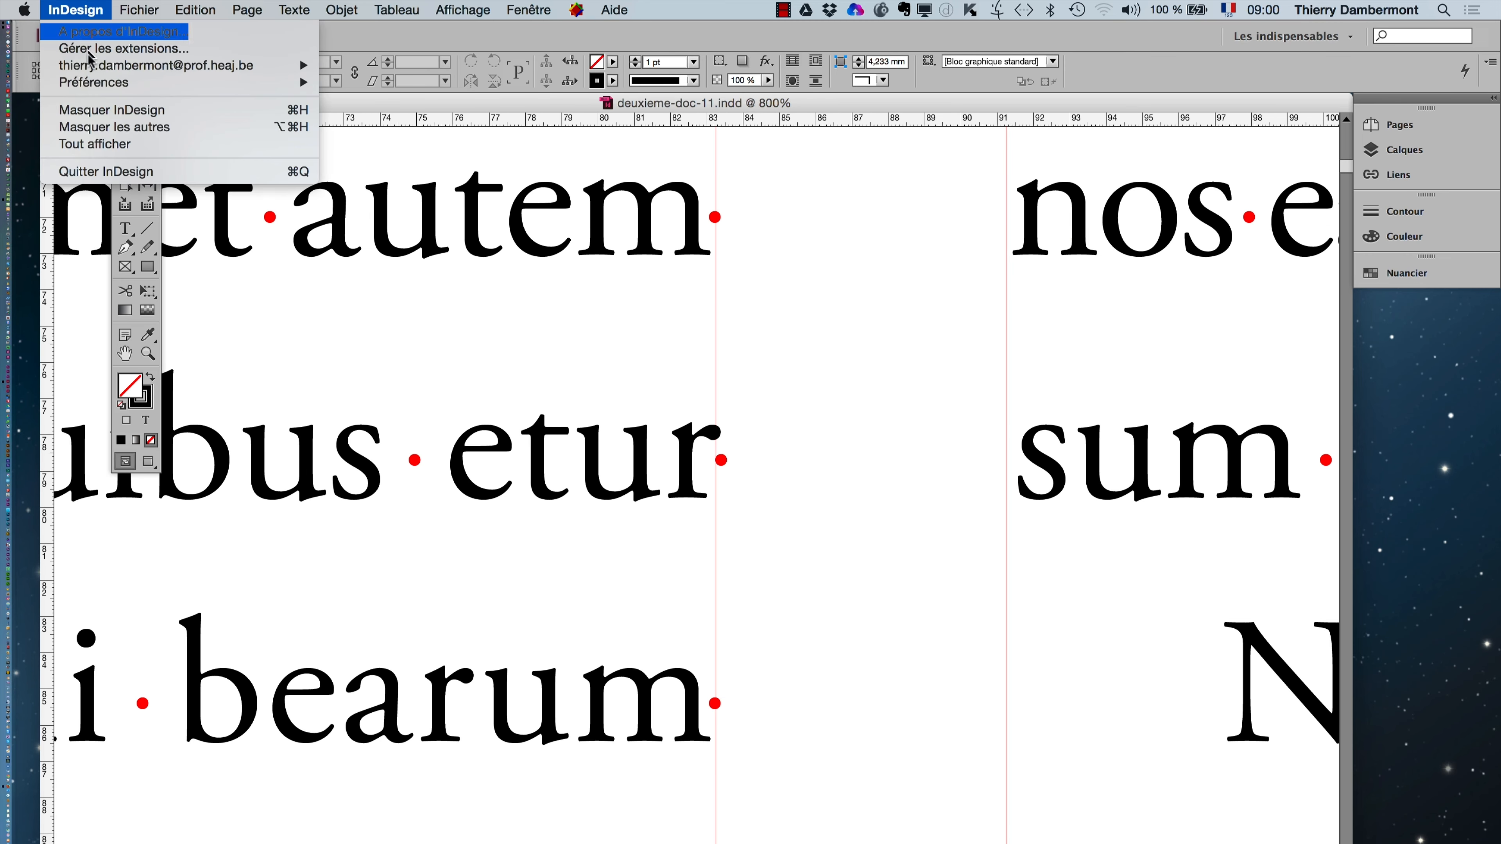
pyautogui.moveTo(93, 83)
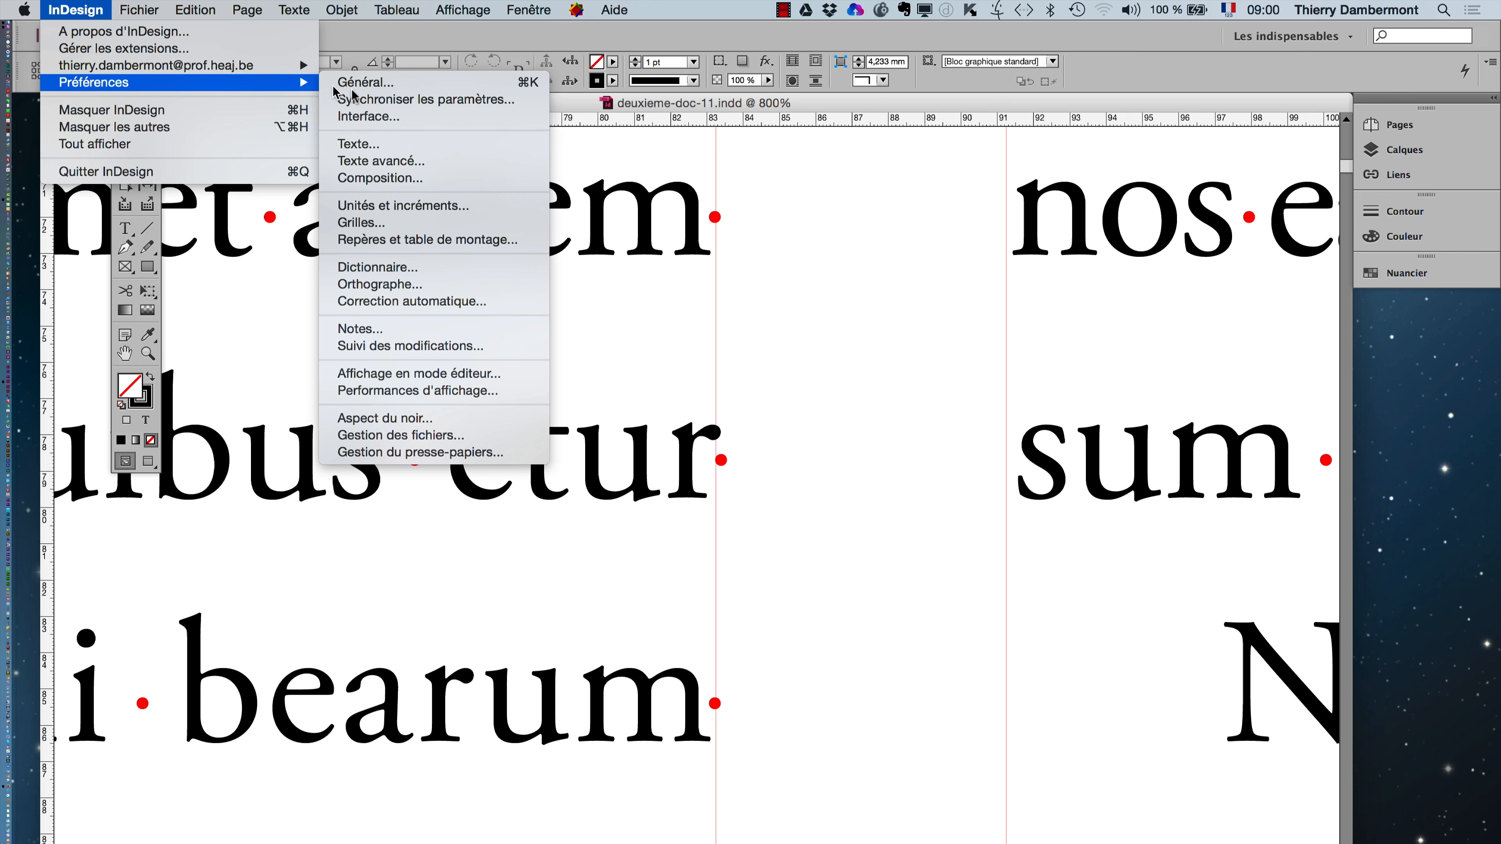
pyautogui.click(377, 223)
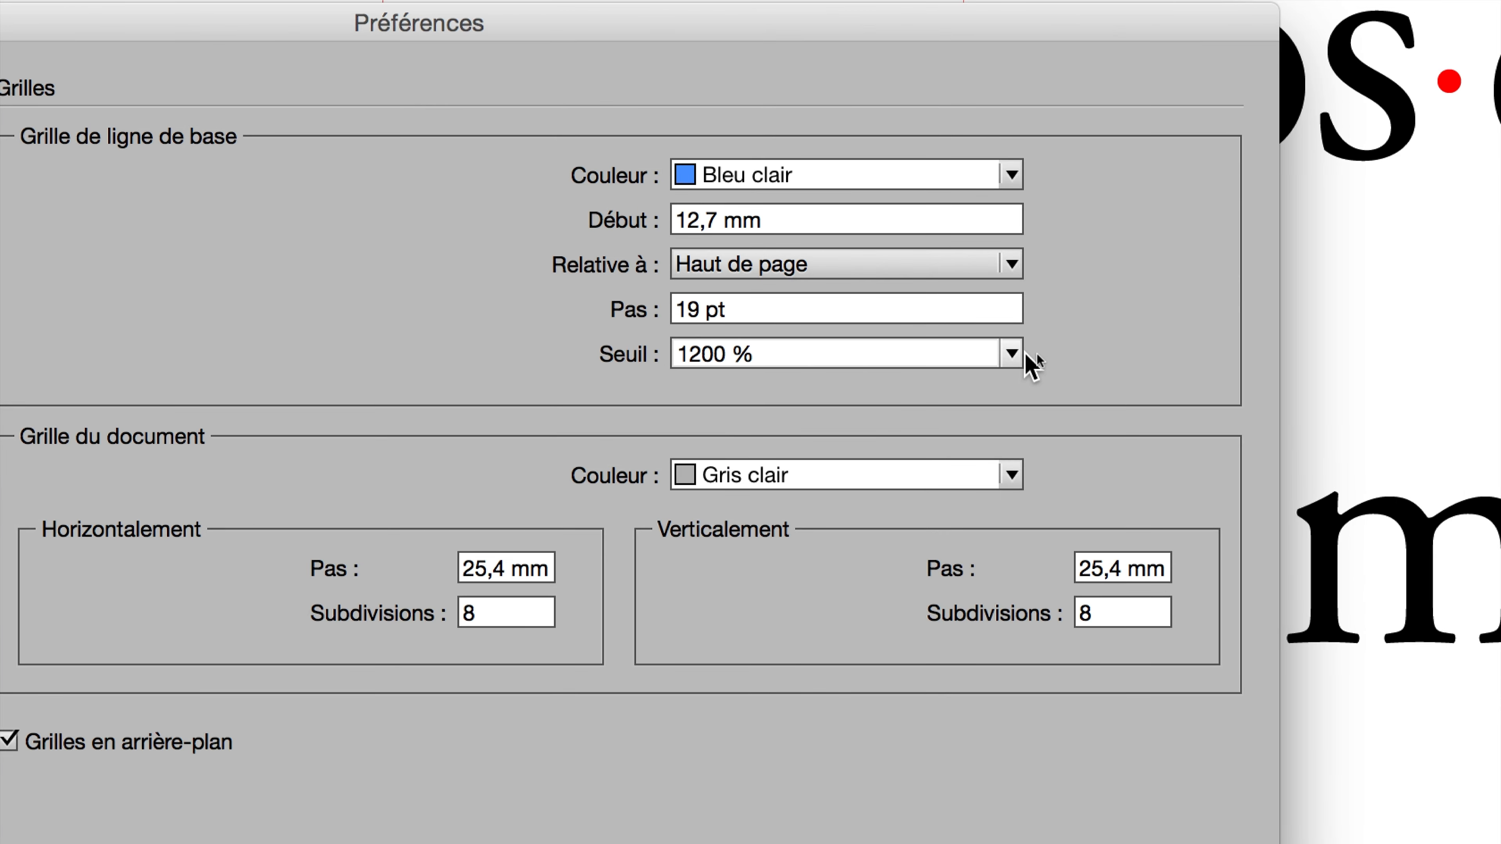
pyautogui.click(1014, 355)
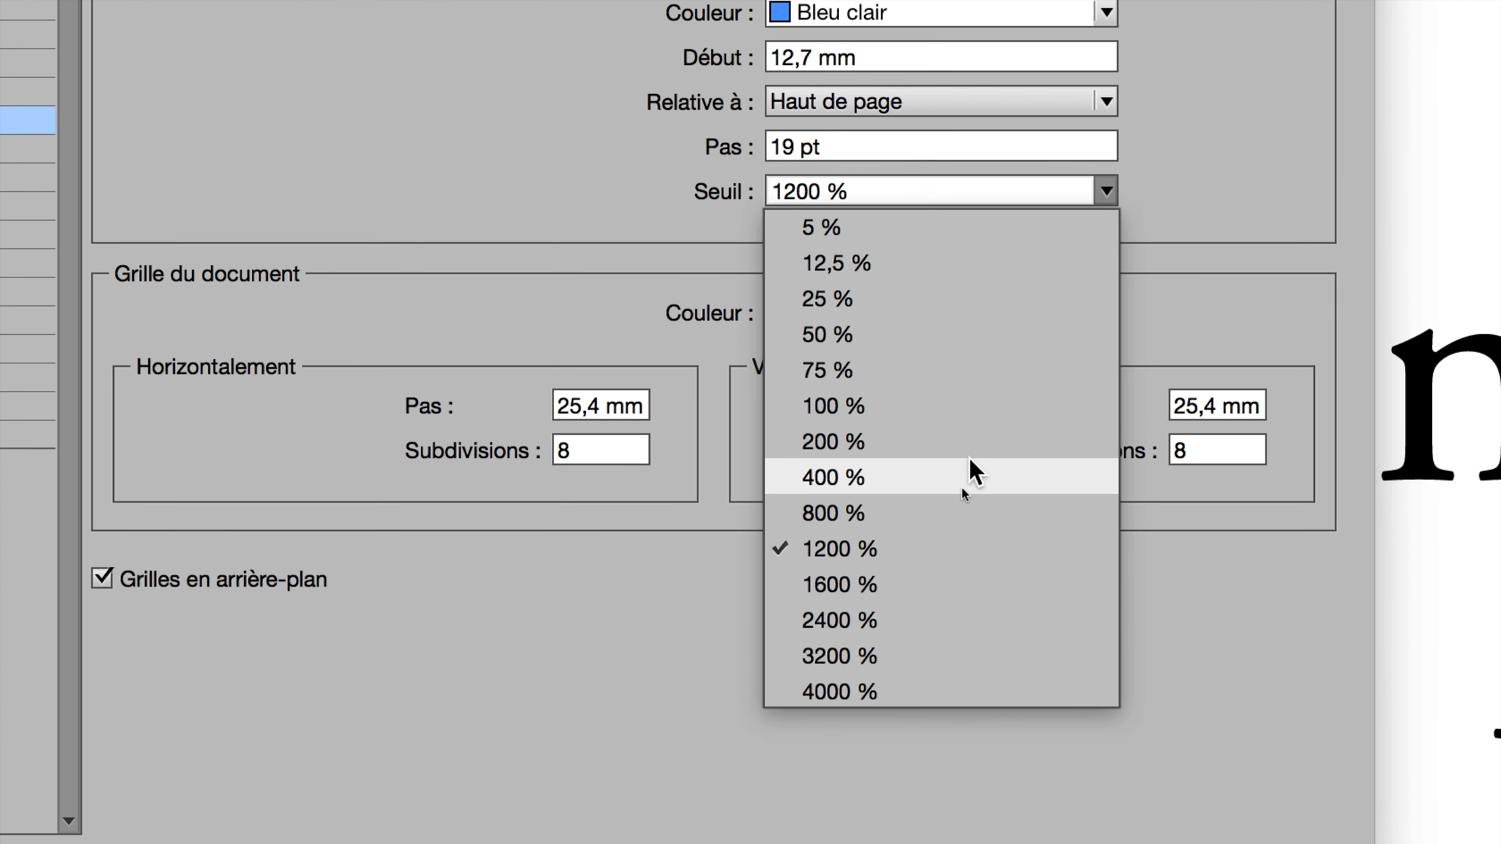
pyautogui.click(970, 460)
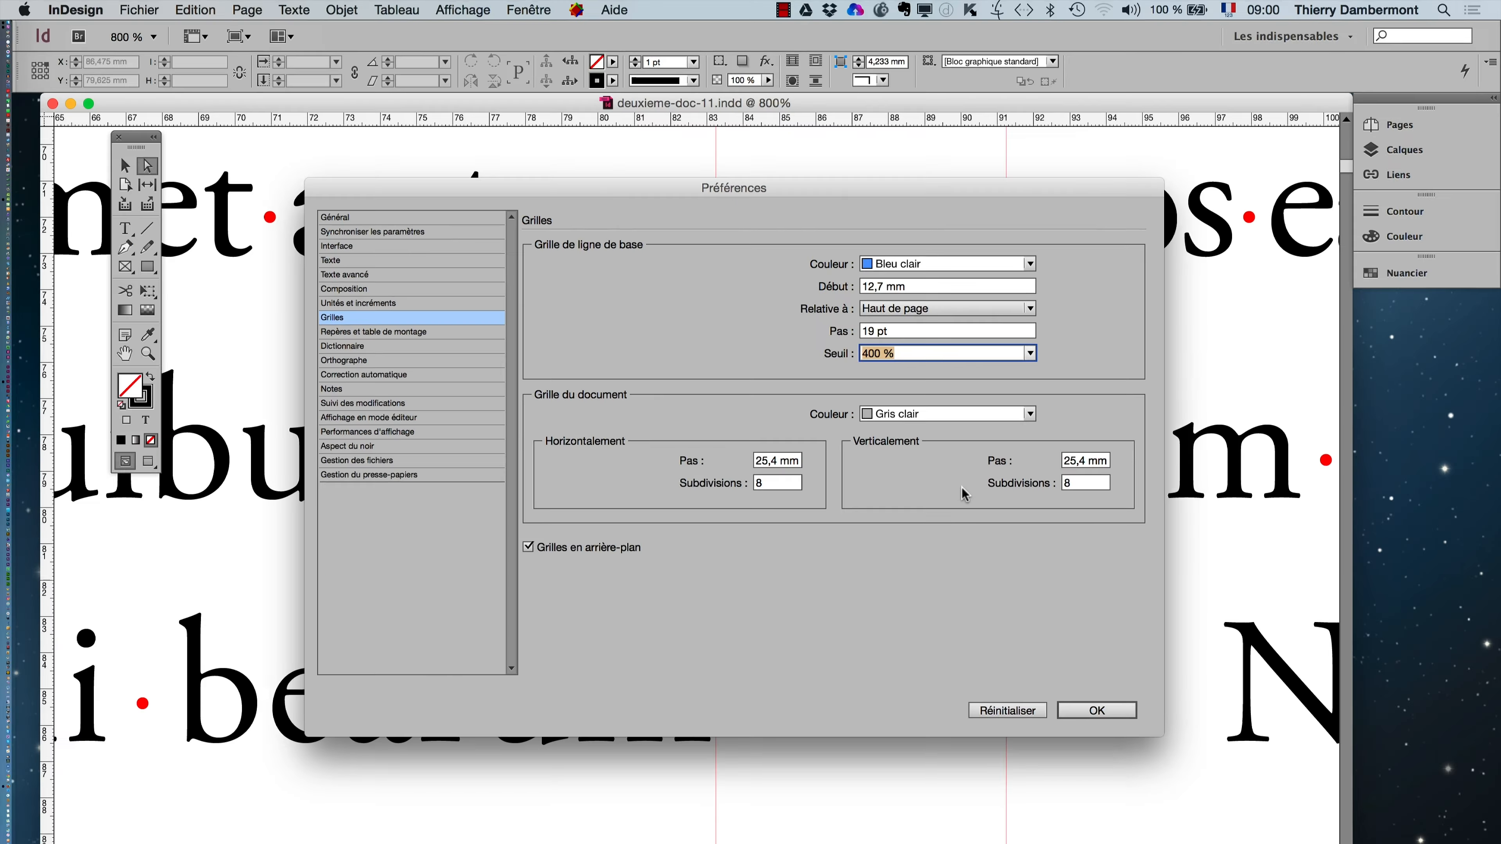
pyautogui.click(1101, 709)
# - Examine the baseline grid's display on the first page at 600%, 400%, 75% and 50% zoom
pyautogui.scroll(-6, 919, 598)
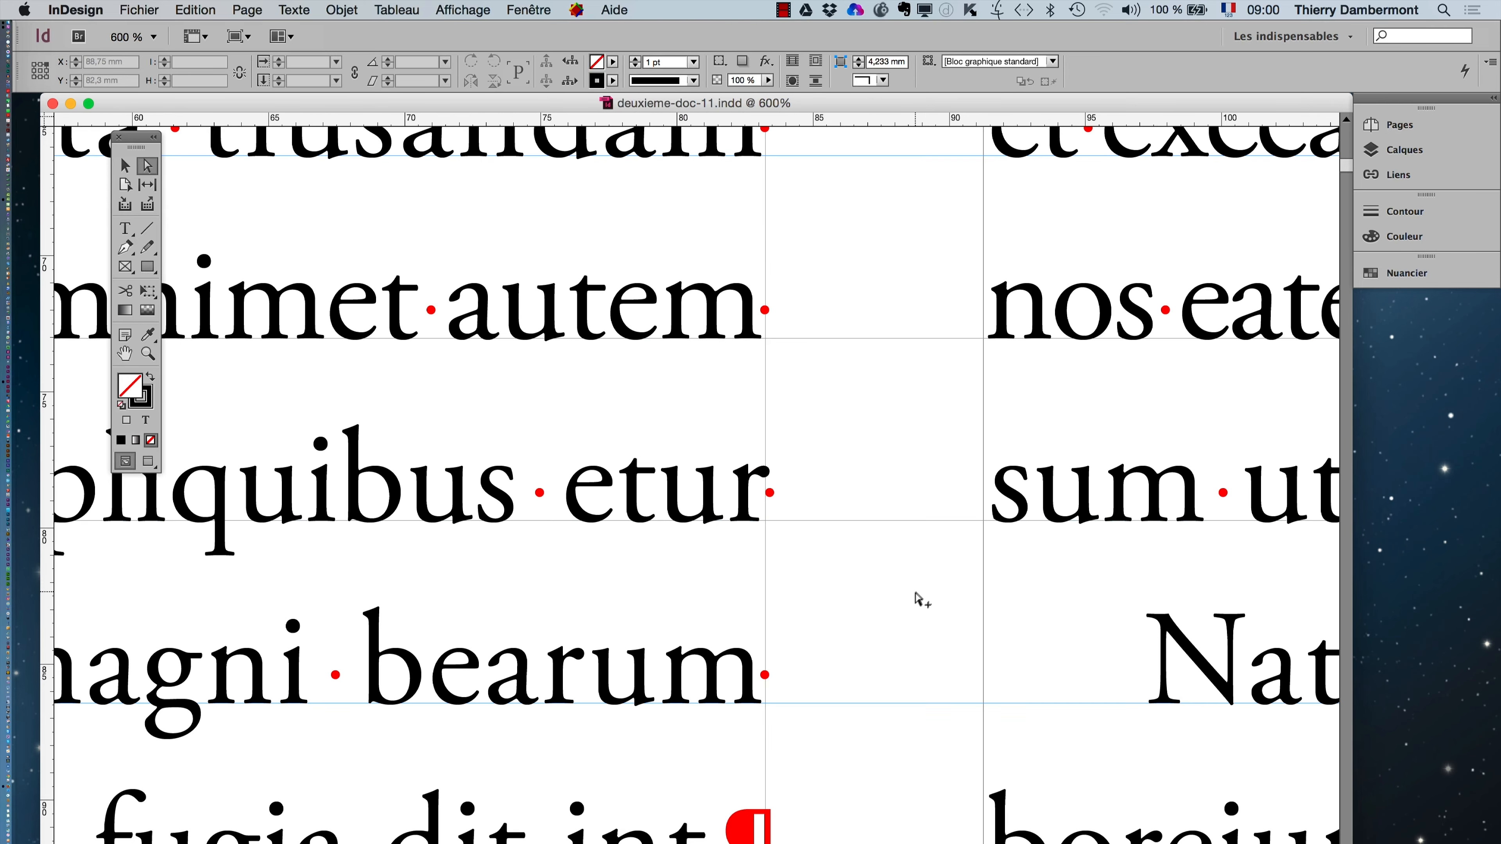
pyautogui.scroll(-4, 919, 598)
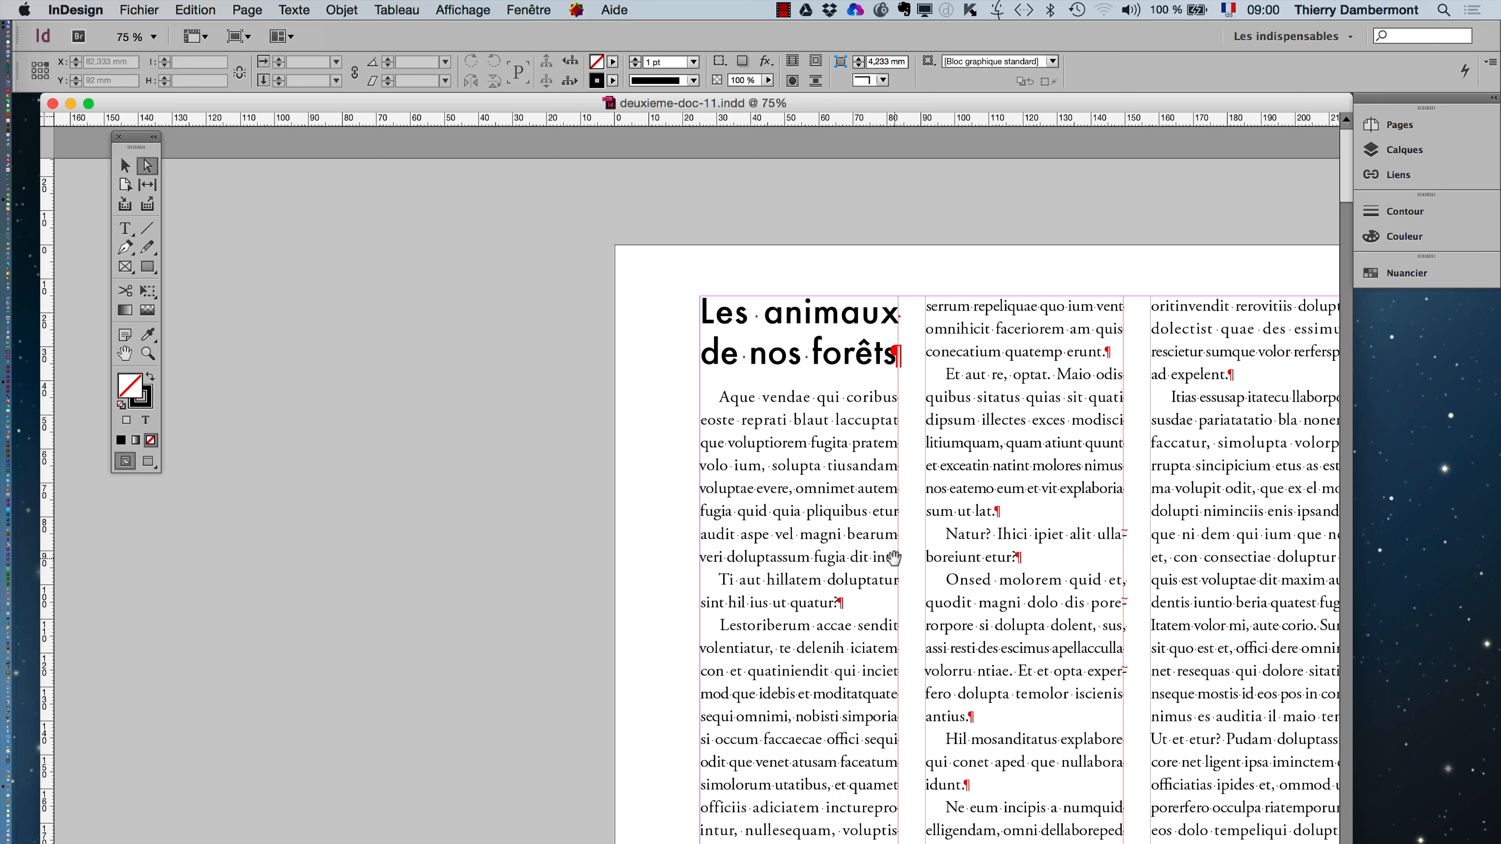
pyautogui.moveTo(894, 558); pyautogui.dragTo(556, 501)
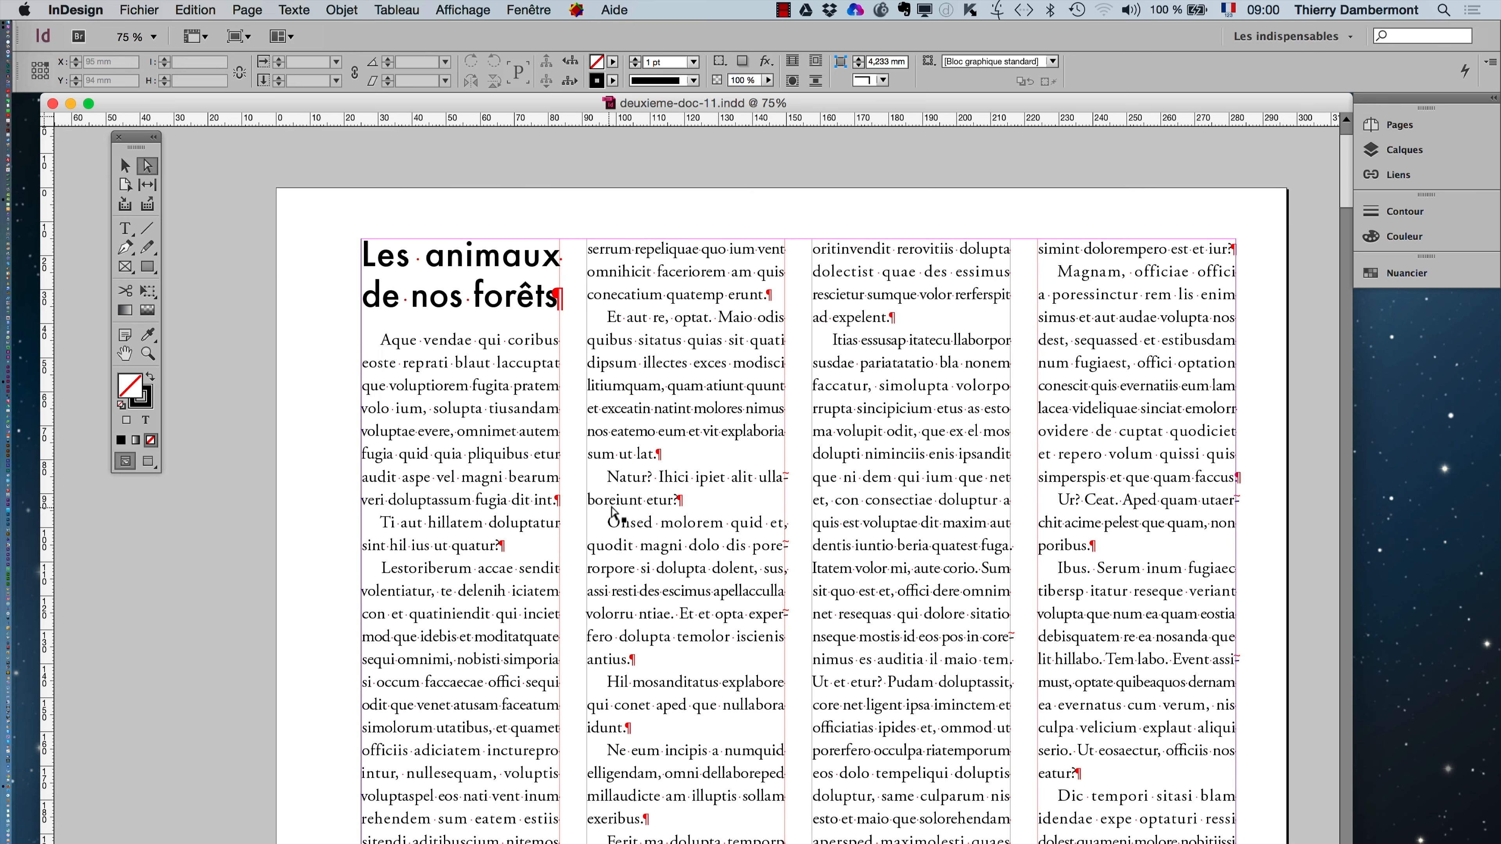
pyautogui.scroll(1, 617, 505)
pyautogui.scroll(5, 617, 506)
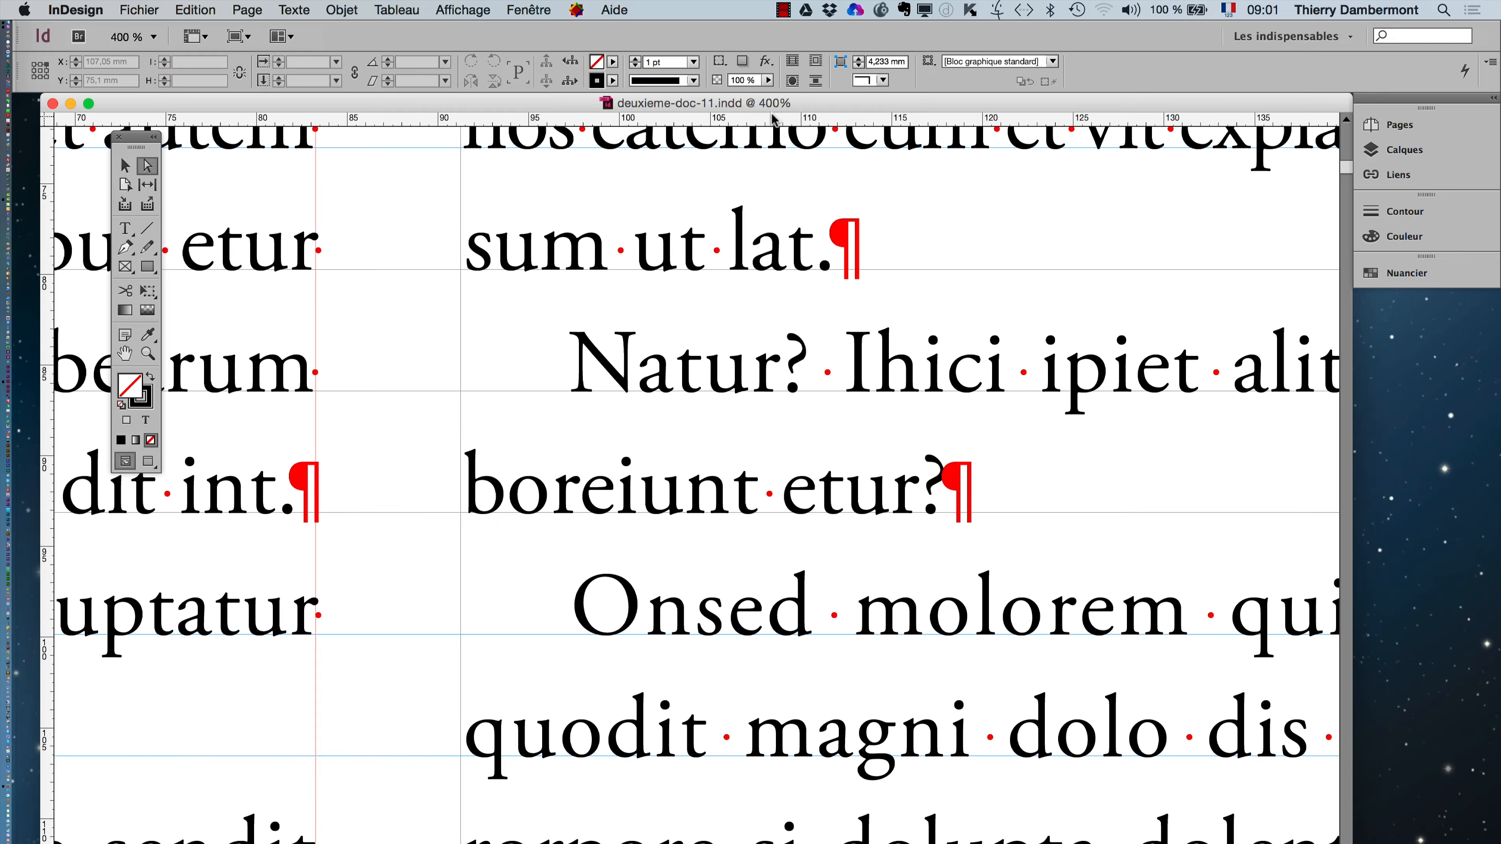
pyautogui.scroll(-3, 821, 390)
pyautogui.scroll(-4, 822, 391)
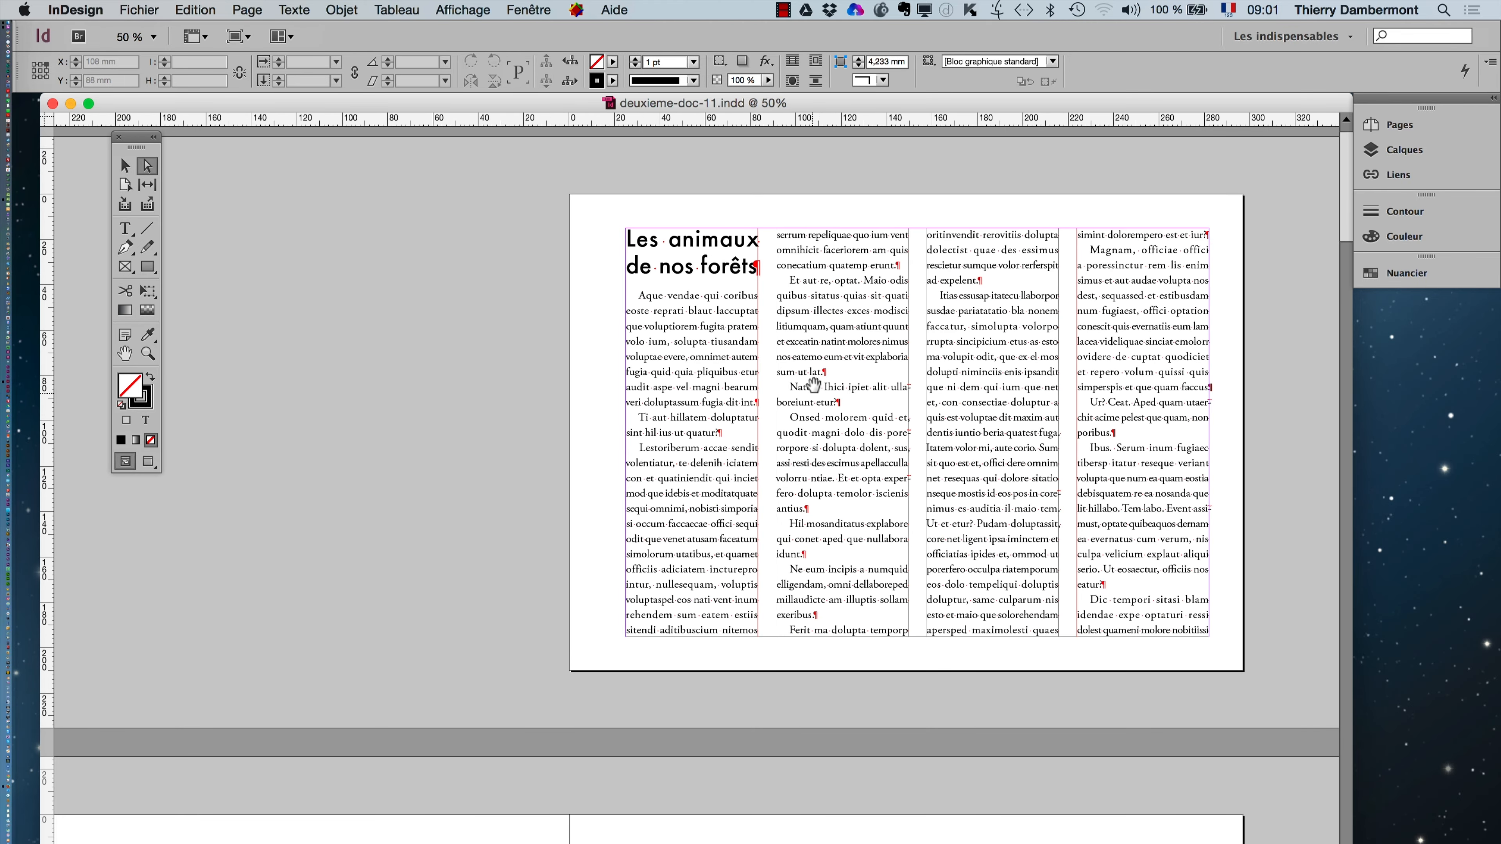
pyautogui.moveTo(812, 391); pyautogui.dragTo(606, 407)
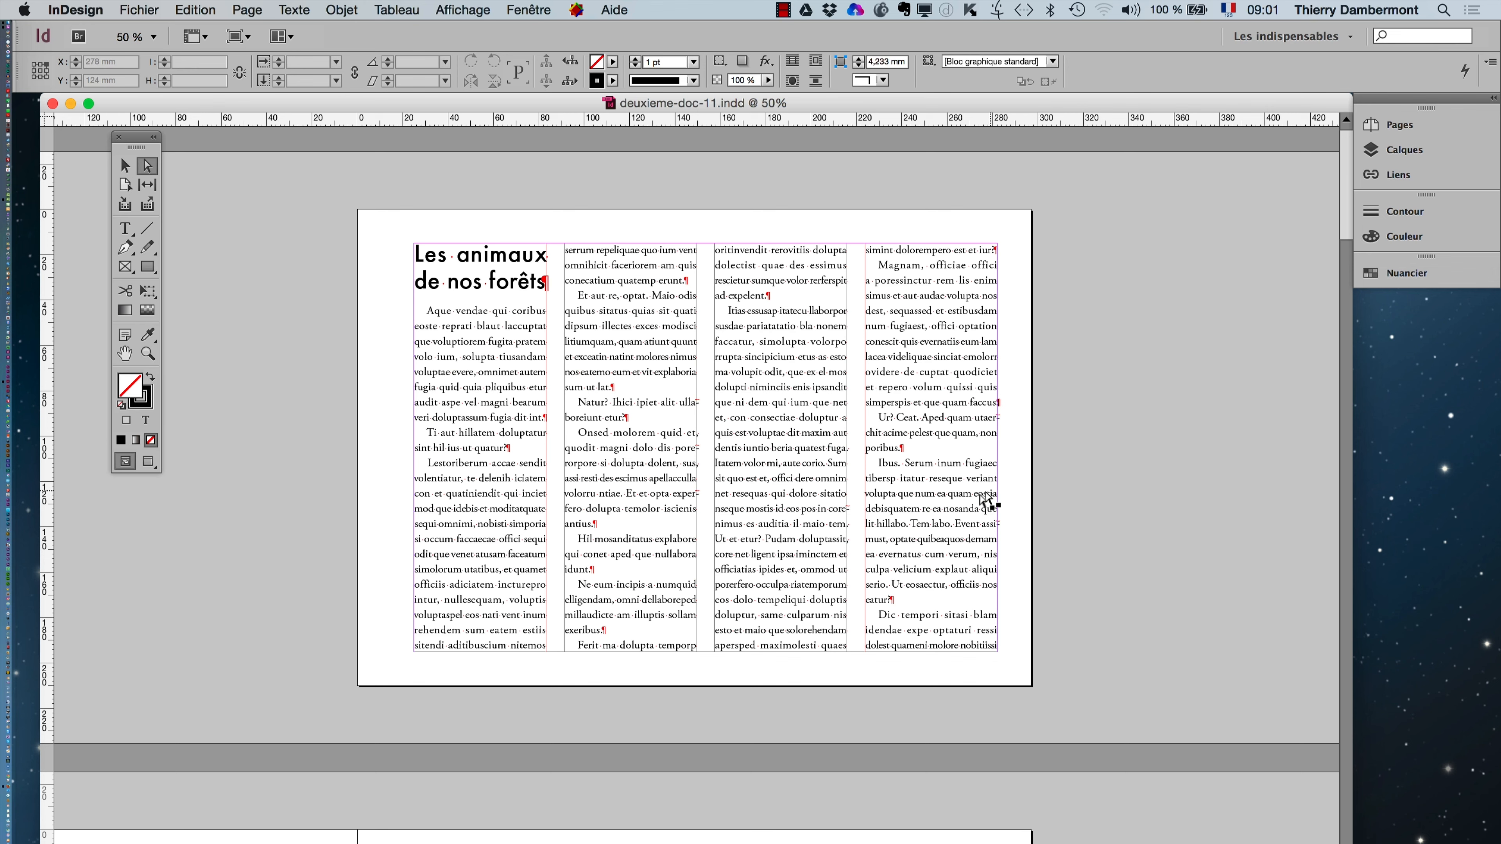
# - Show the document spreads at 25% zoom, and detach and enlarge the Pages panel to list more page thumbnails
pyautogui.scroll(-2, 922, 545)
pyautogui.click(923, 543)
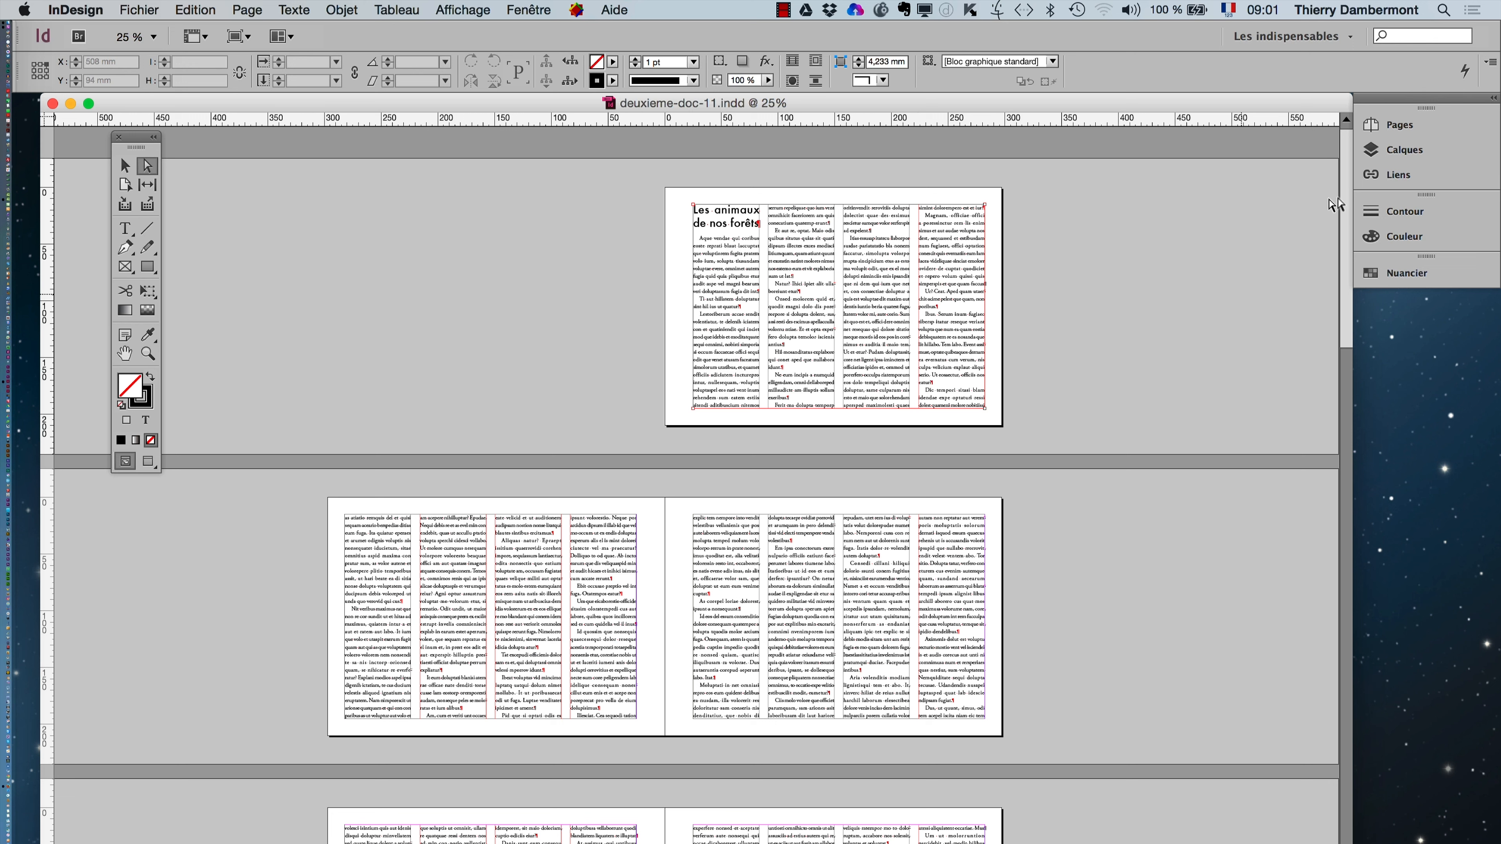
pyautogui.click(1413, 125)
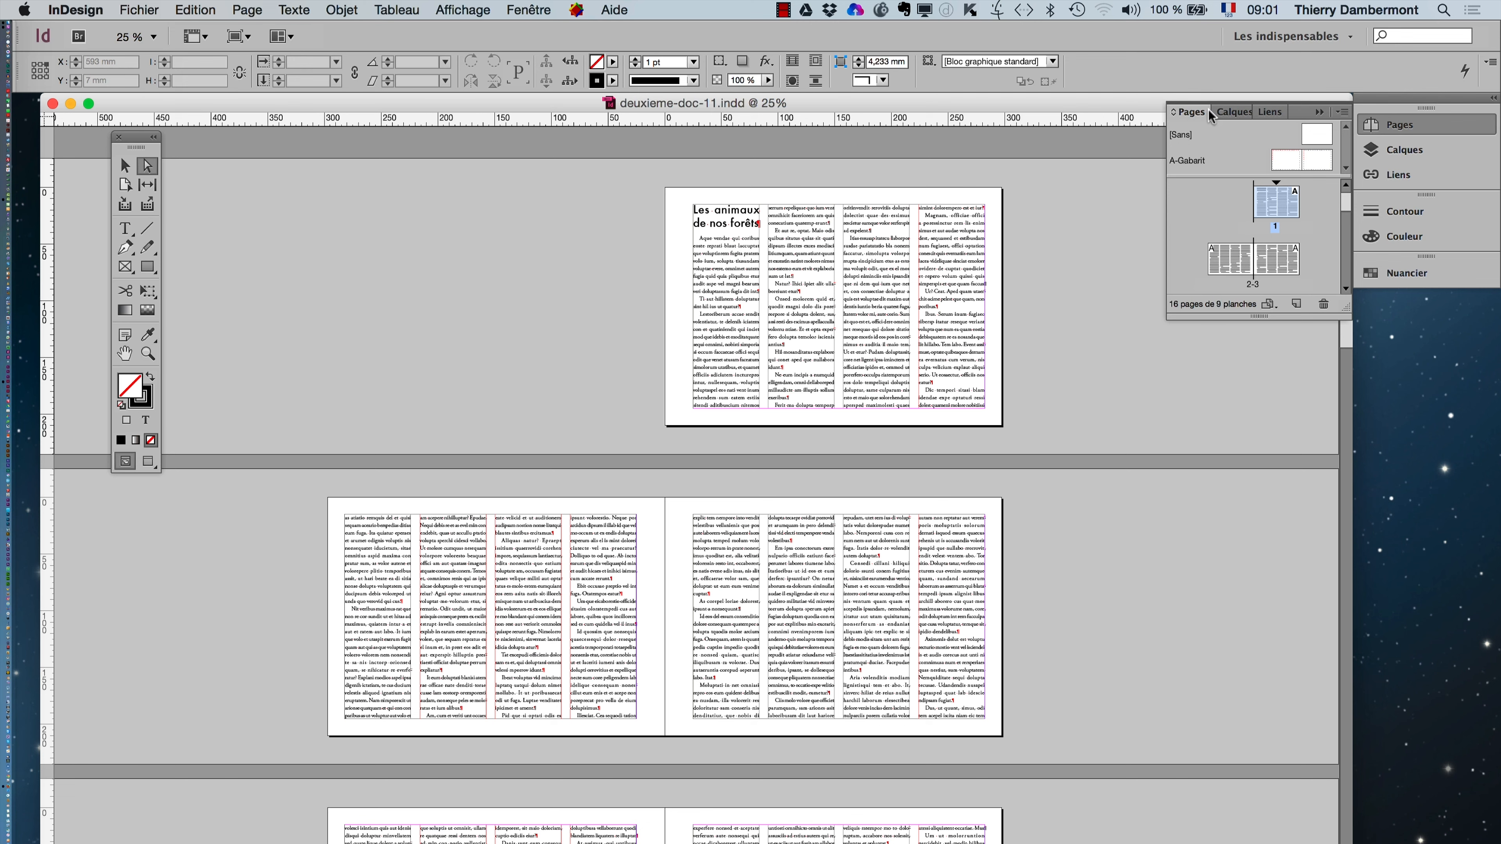
pyautogui.moveTo(1208, 110); pyautogui.dragTo(1080, 140)
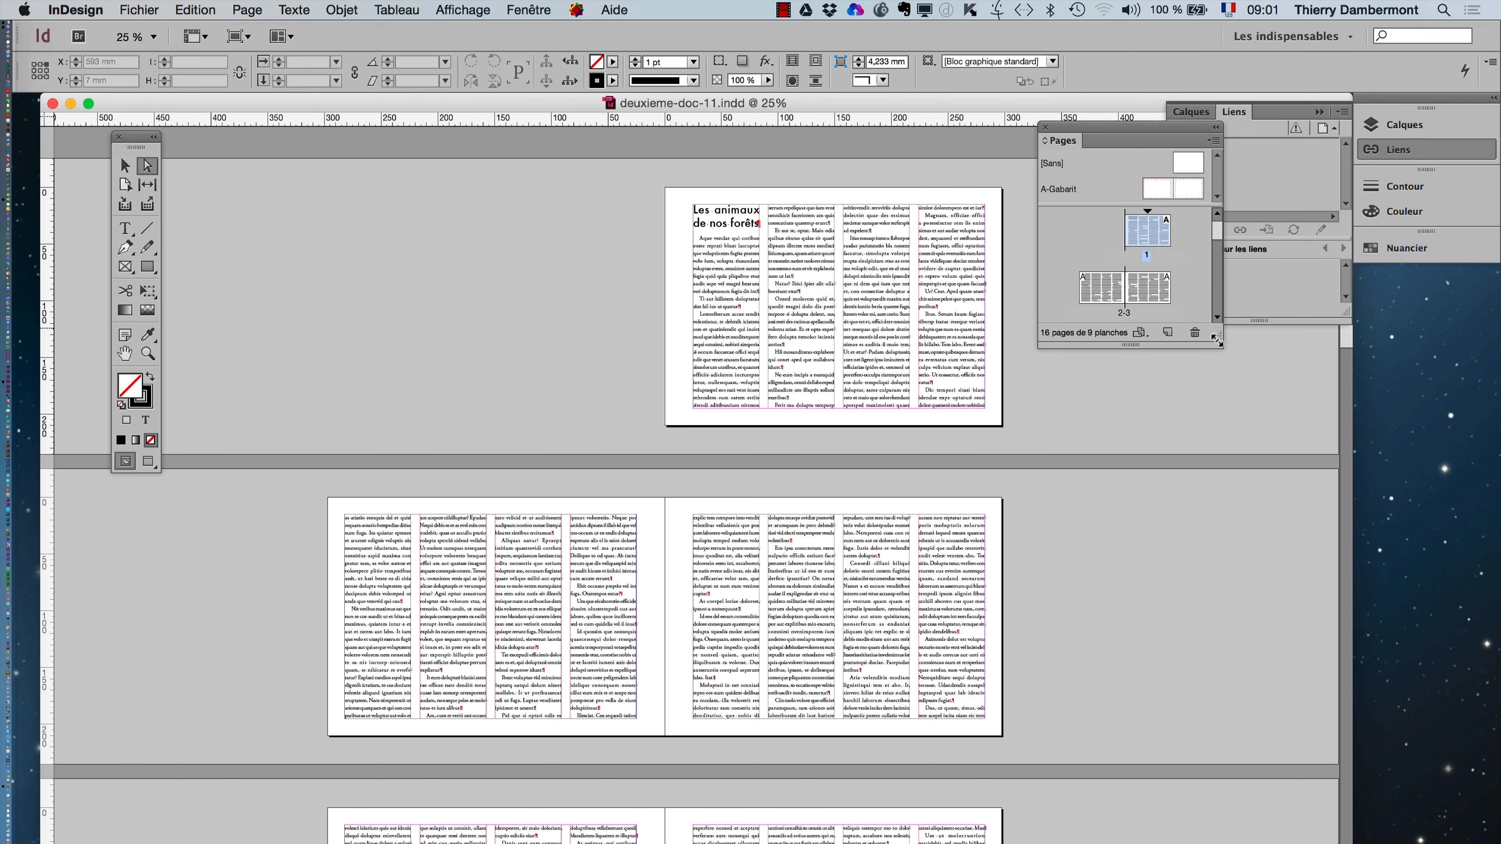
pyautogui.moveTo(1216, 339); pyautogui.dragTo(1309, 715)
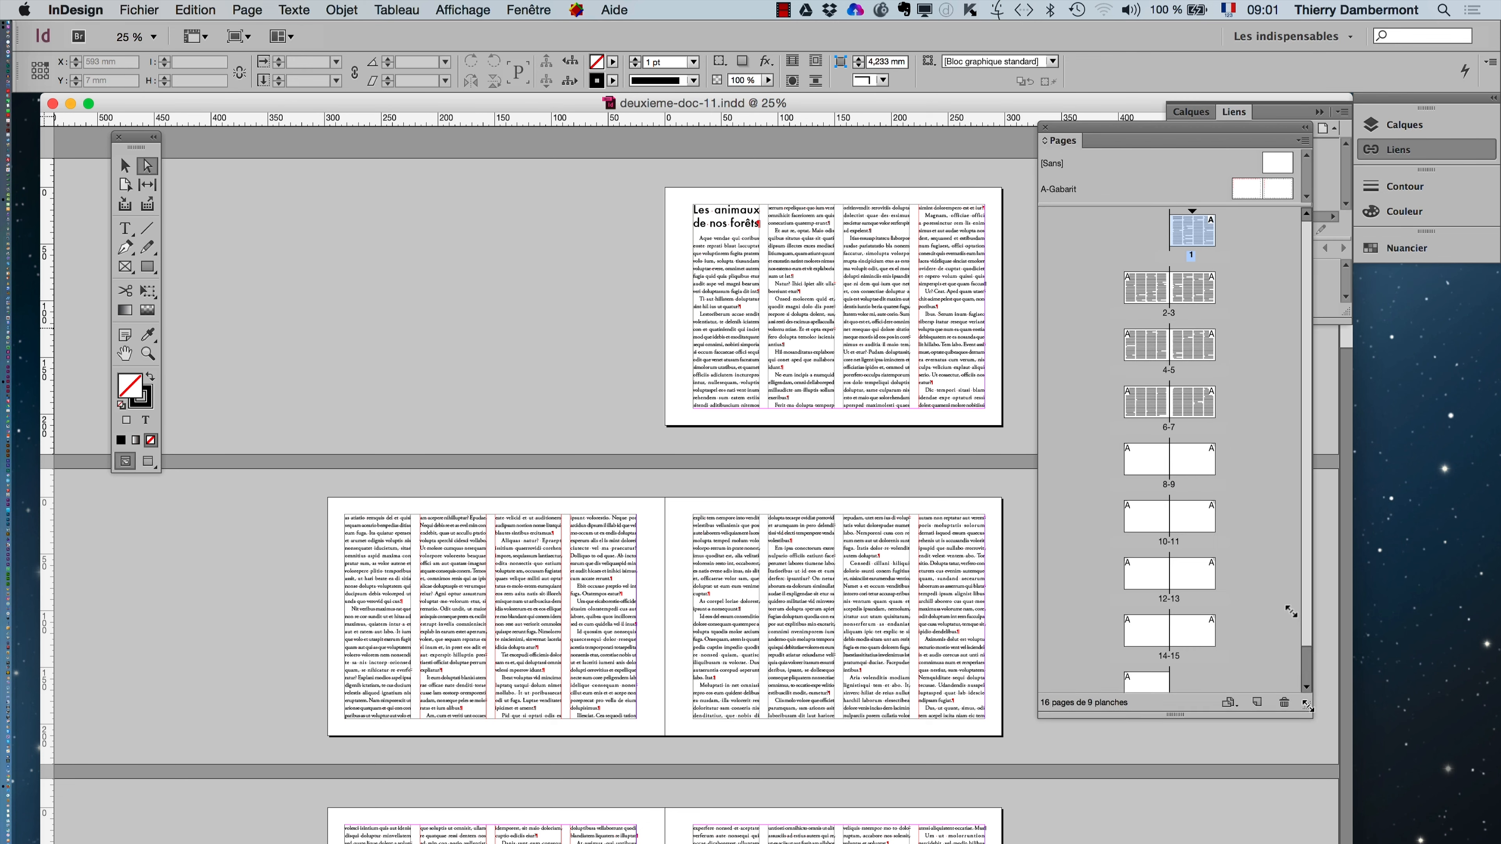
# - Open the A-Gabarit master spread and select the text frames on its two facing pages with the Selection tool
pyautogui.doubleClick(1247, 195)
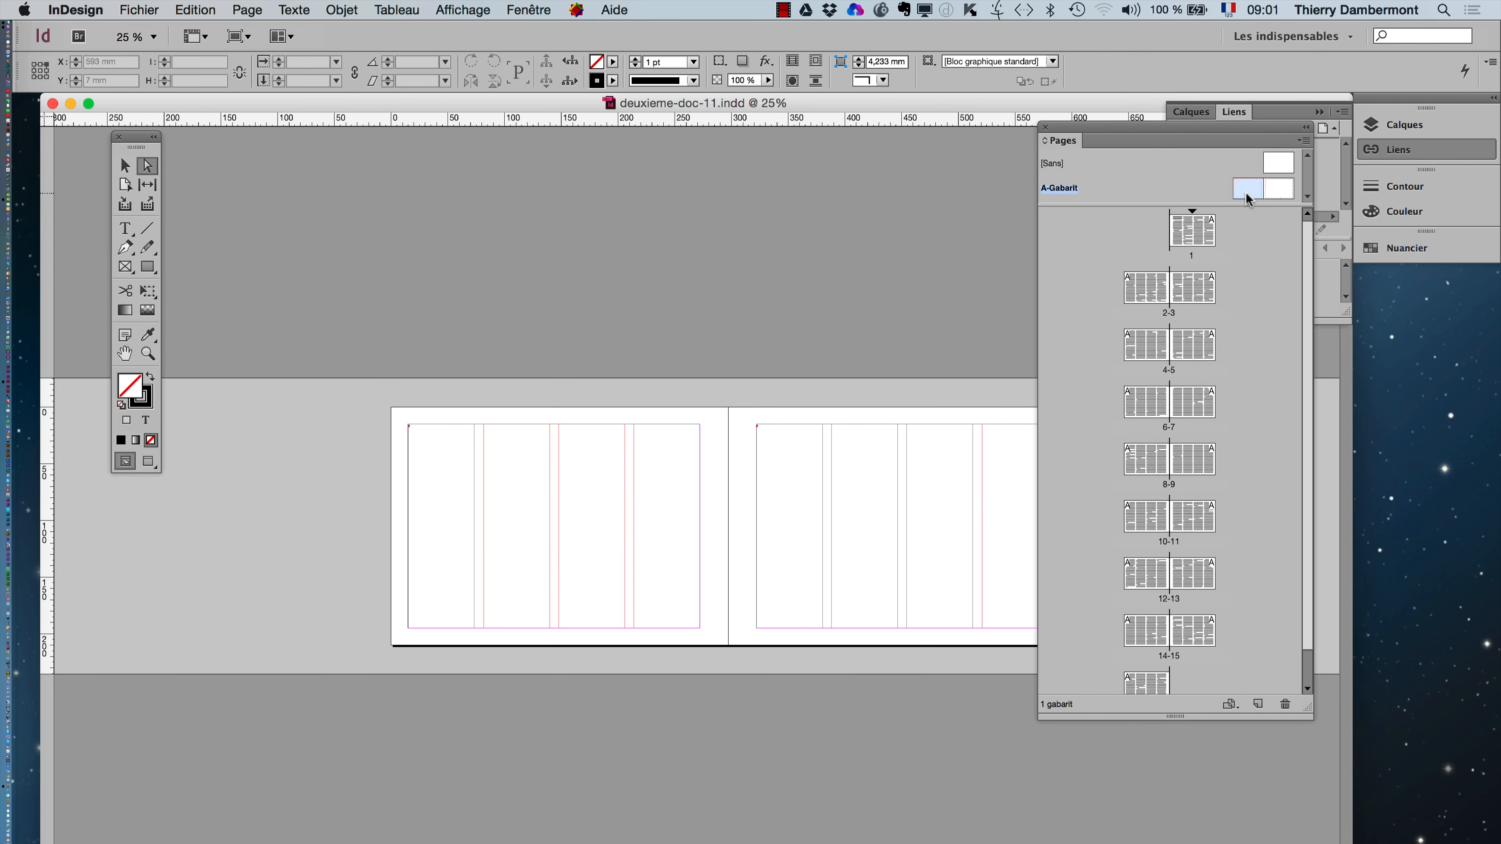
pyautogui.click(125, 166)
pyautogui.click(543, 496)
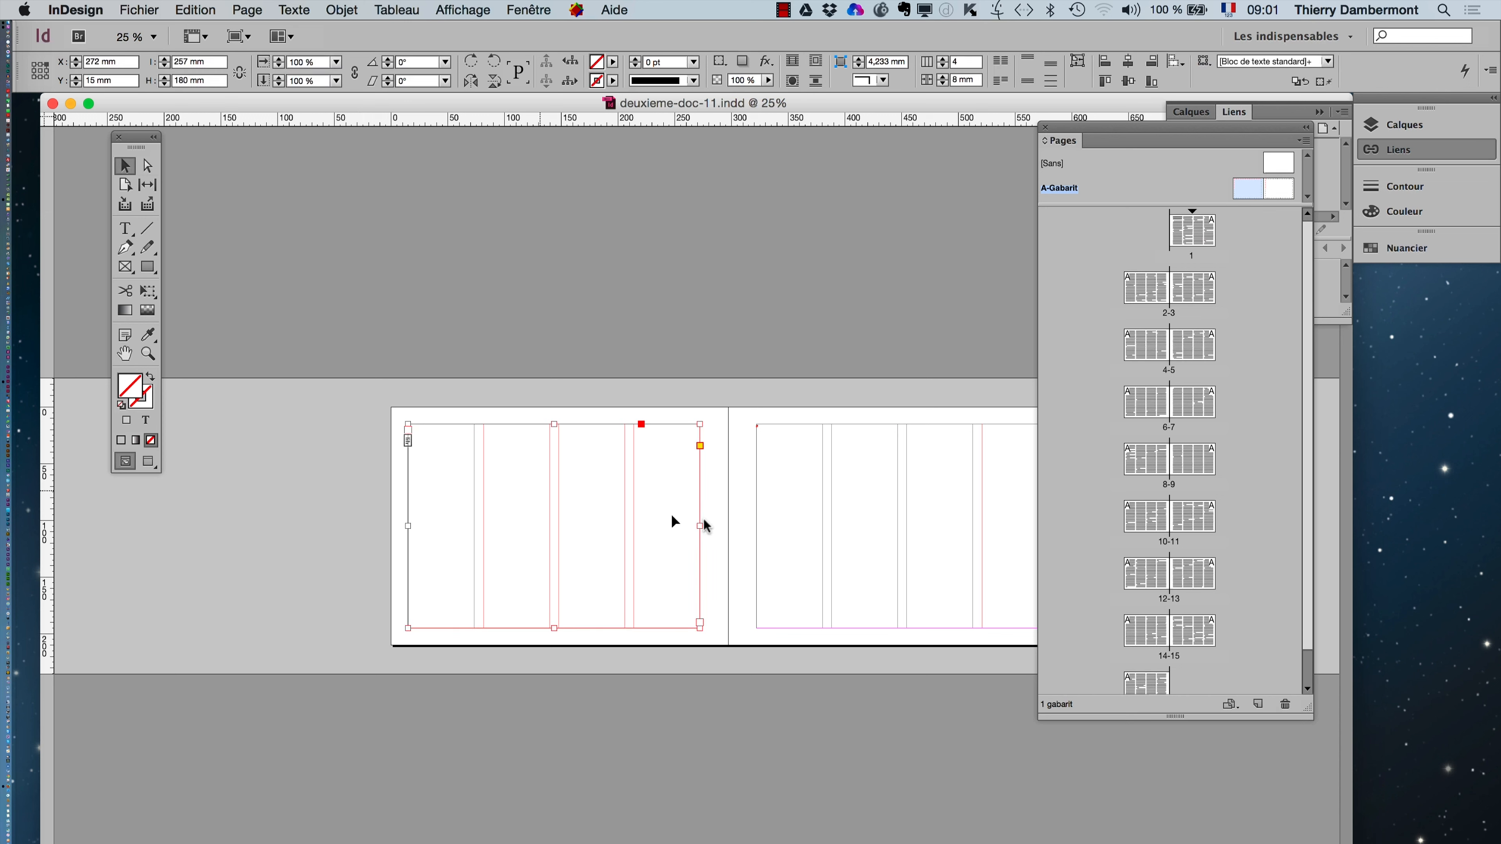
pyautogui.keyDown('shift'); pyautogui.click(818, 535); pyautogui.keyUp('shift')
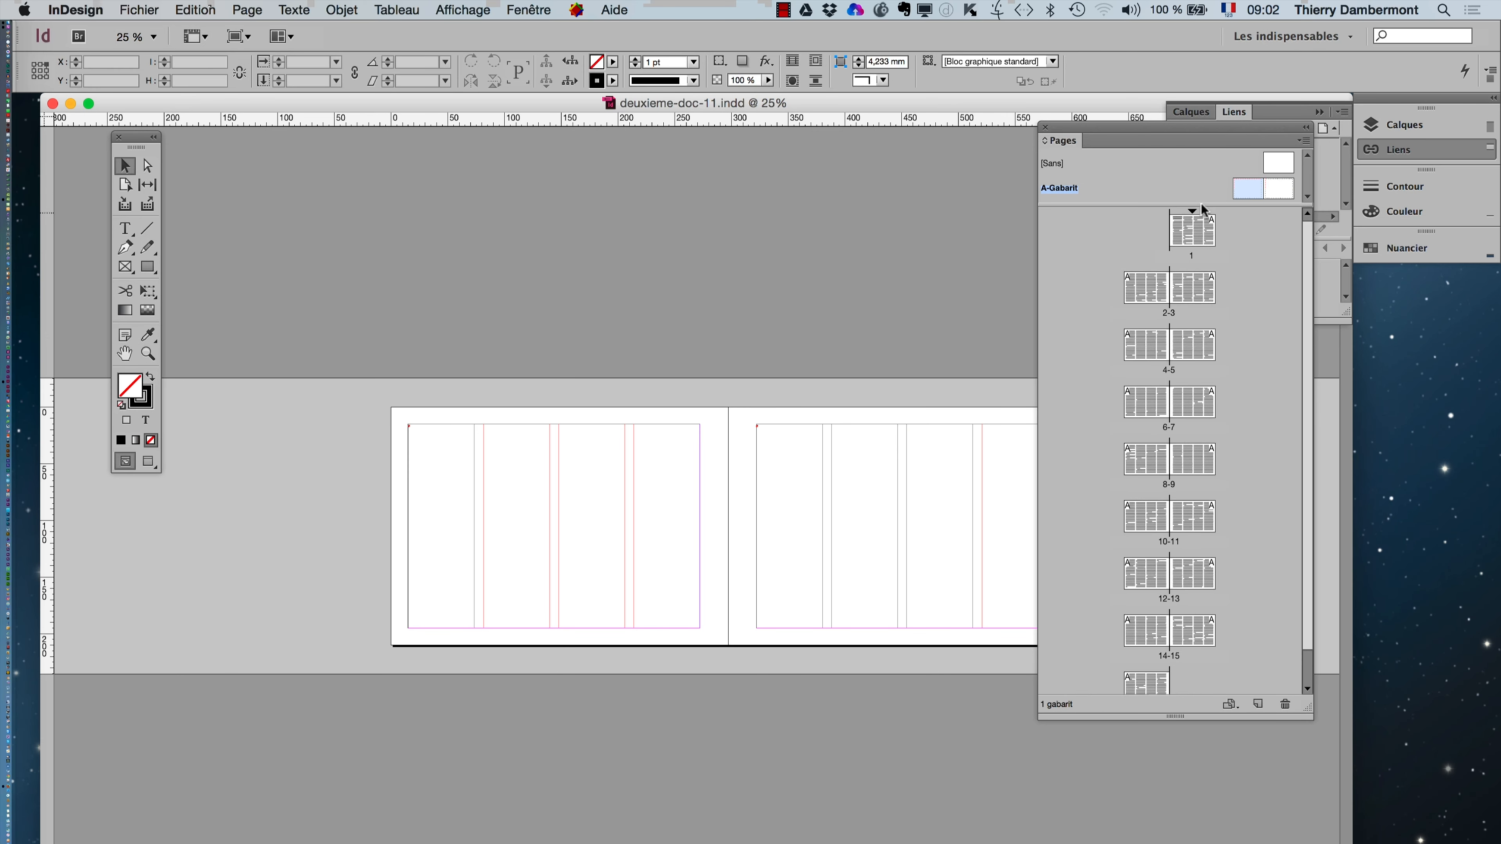
# - Enlarge the master area of the Pages panel, move the panel clear of the spread, and select both A-Gabarit master pages
pyautogui.moveTo(1205, 208); pyautogui.dragTo(1206, 257)
pyautogui.moveTo(1222, 129); pyautogui.dragTo(1280, 222)
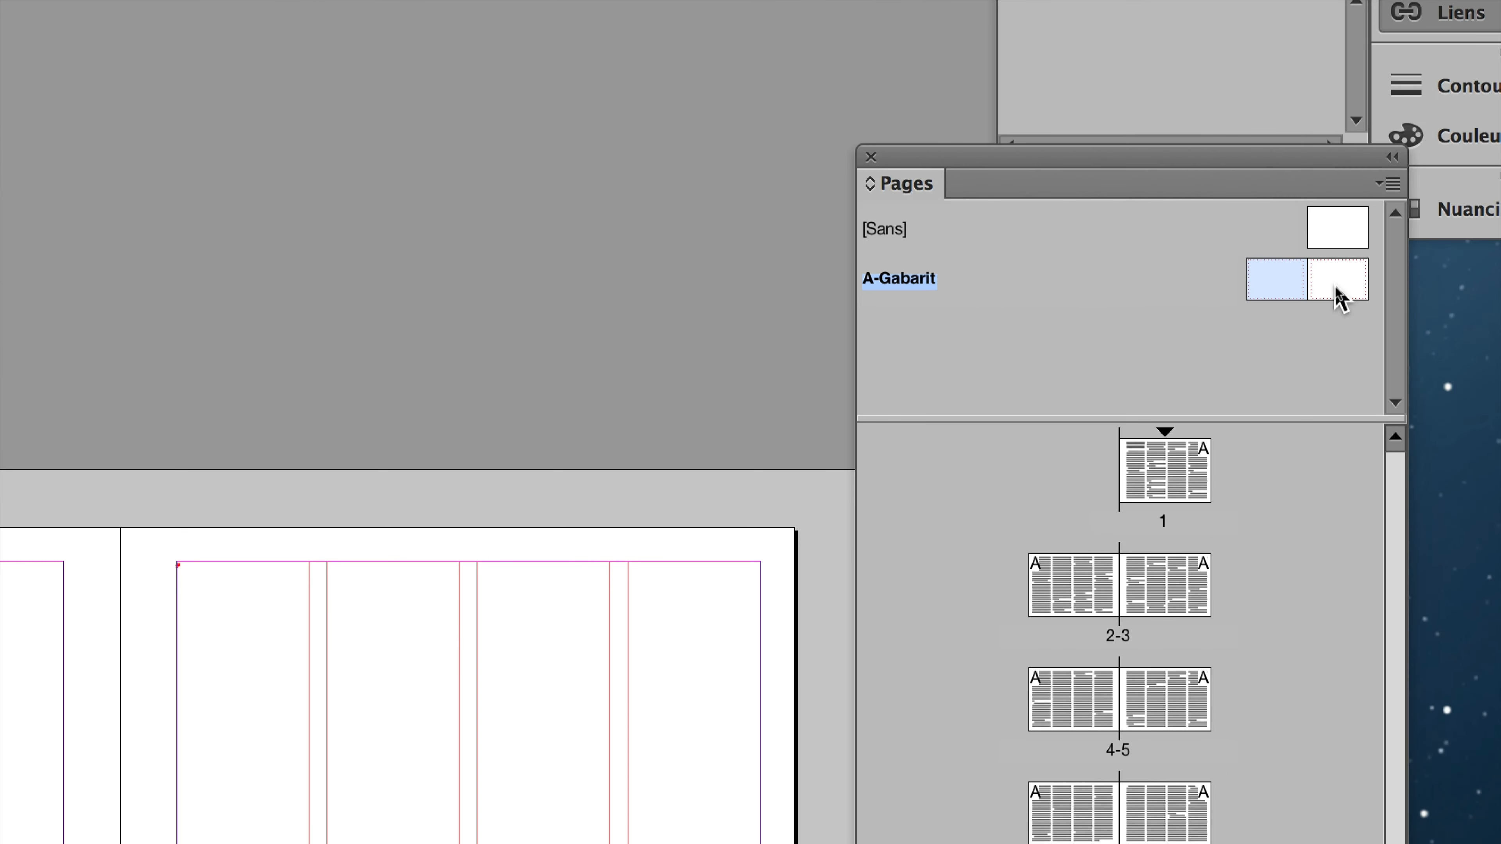
pyautogui.keyDown('shift'); pyautogui.click(1341, 298); pyautogui.keyUp('shift')
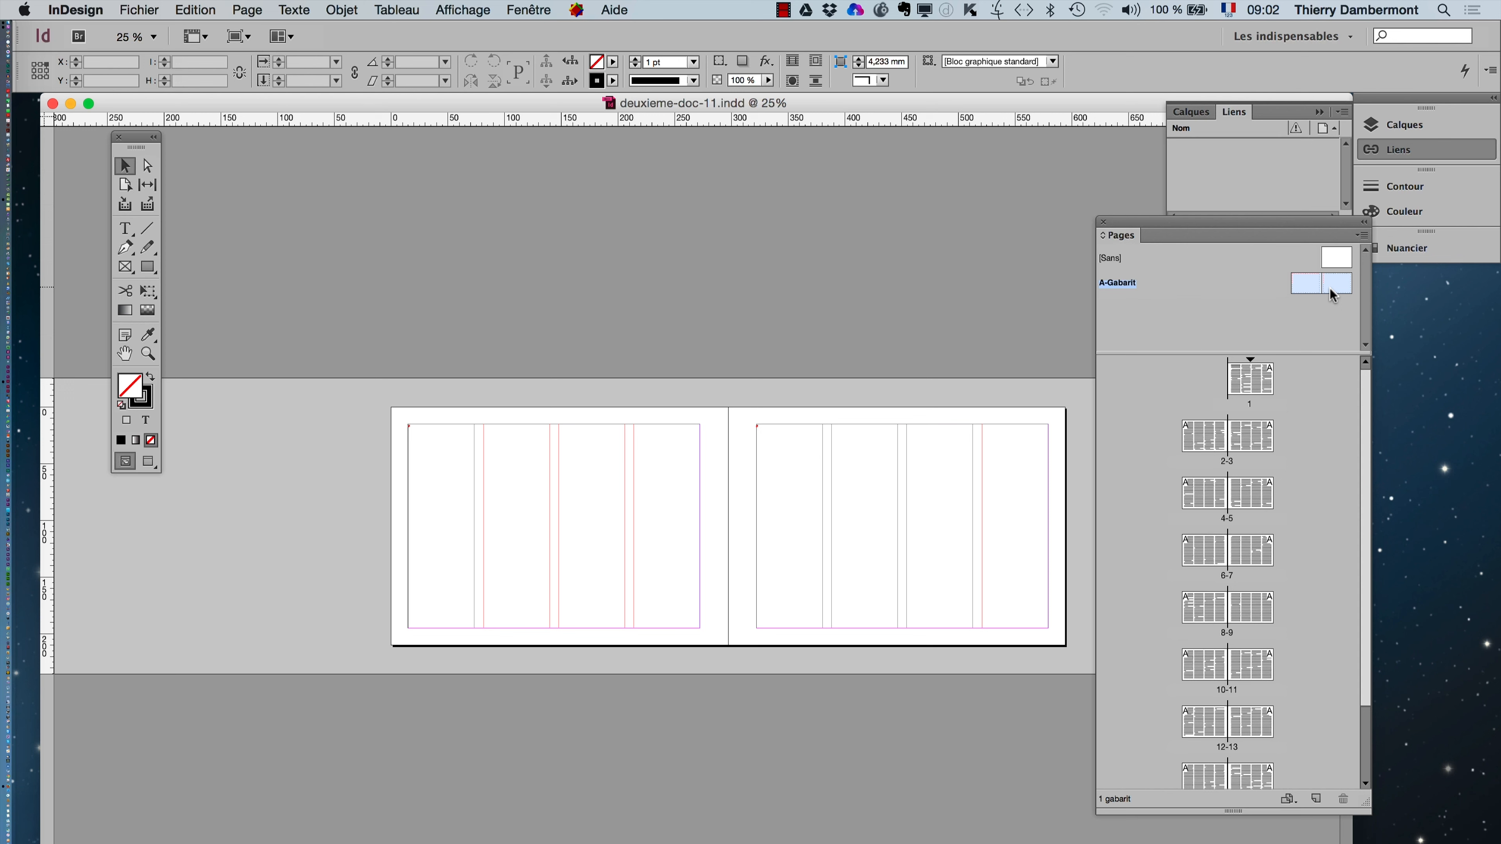
# - Check the text frames on both A-Gabarit master pages by selecting them together, and clear the selection
pyautogui.click(565, 501)
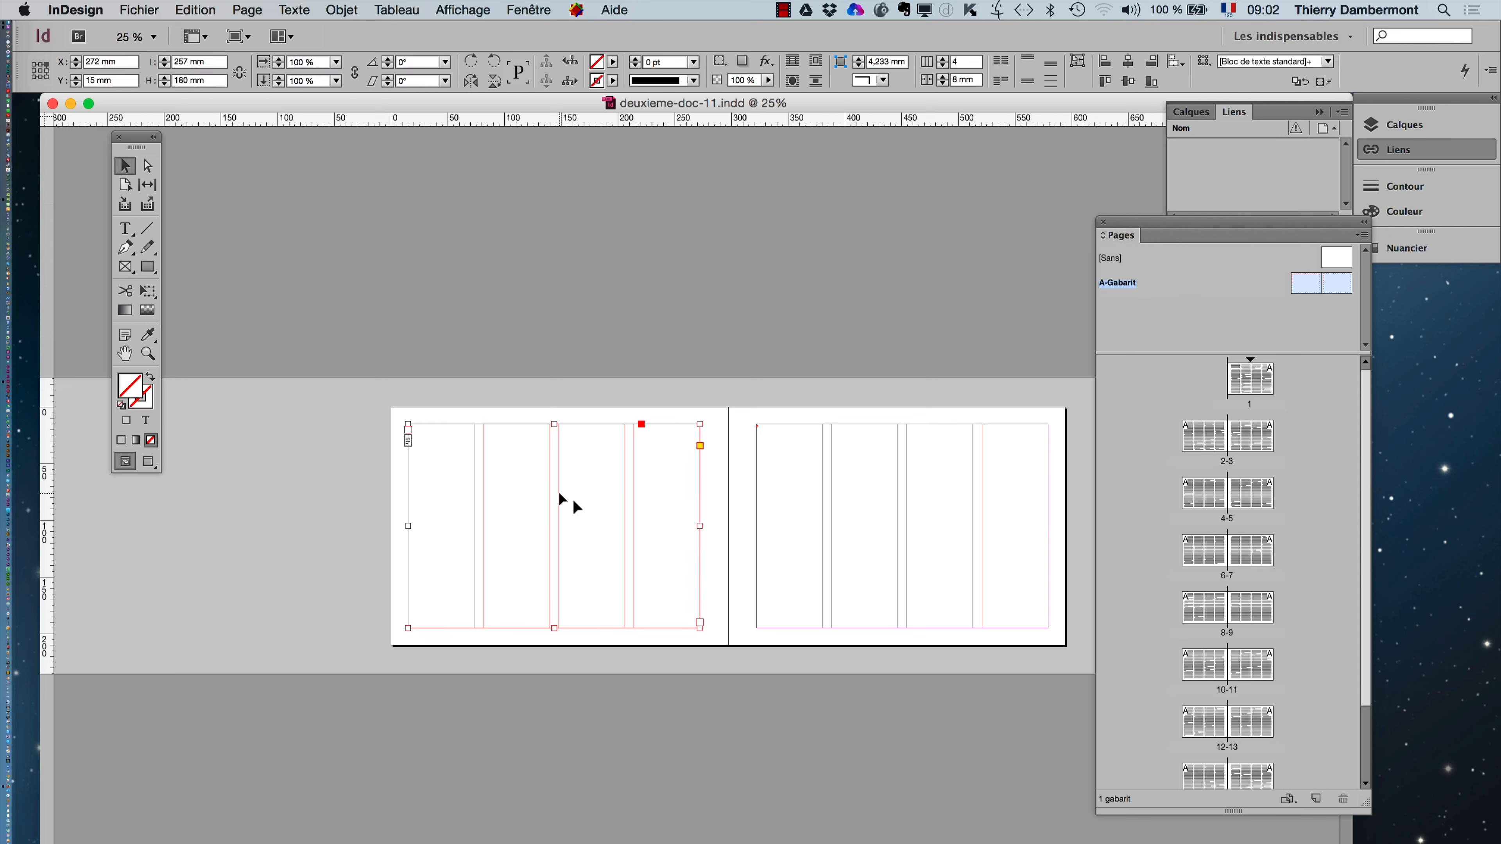
pyautogui.keyDown('shift'); pyautogui.click(828, 524); pyautogui.keyUp('shift')
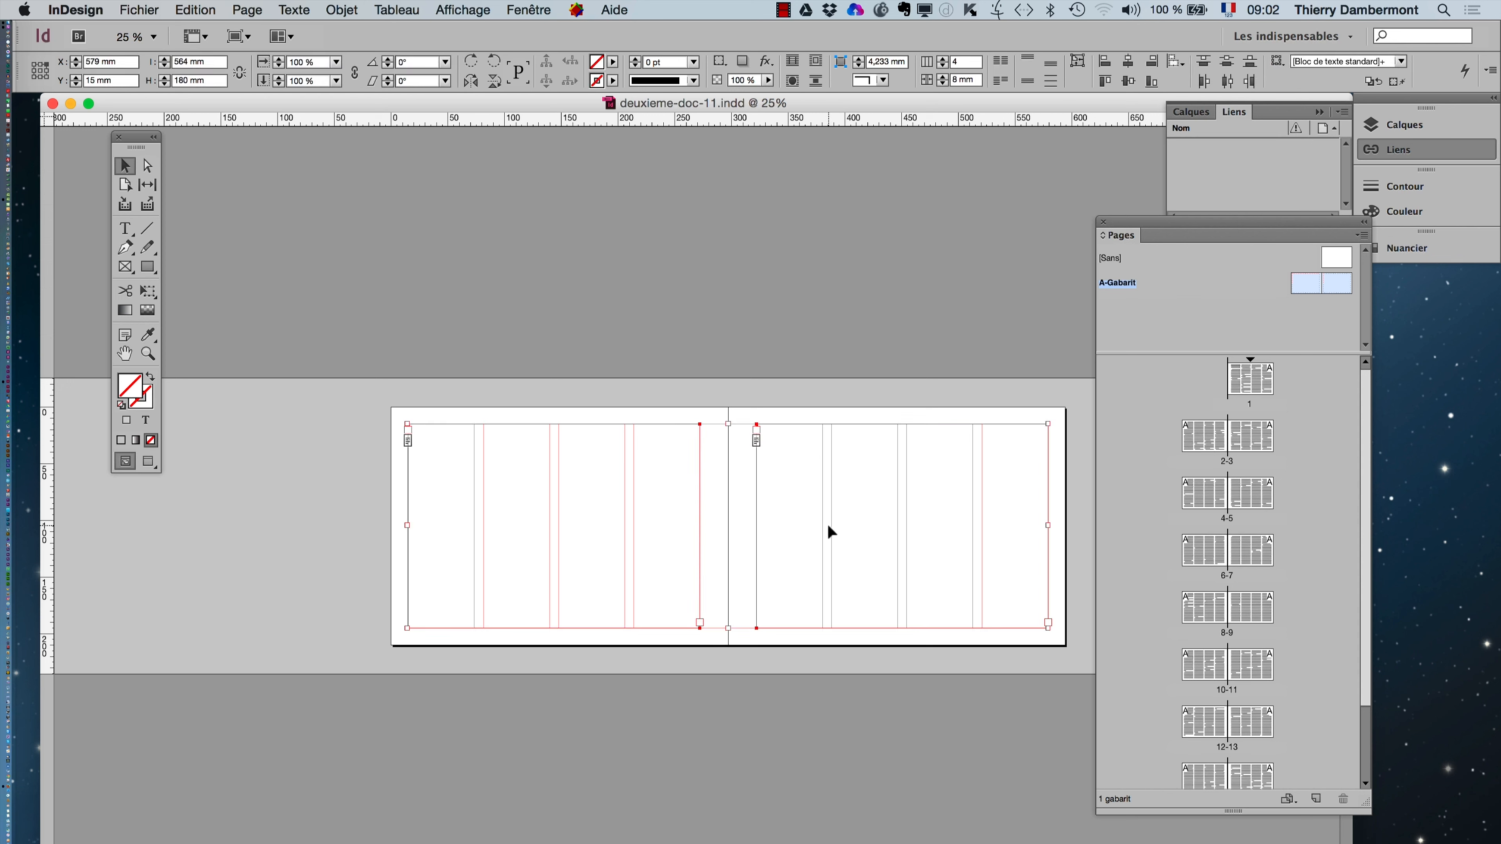
pyautogui.click(898, 329)
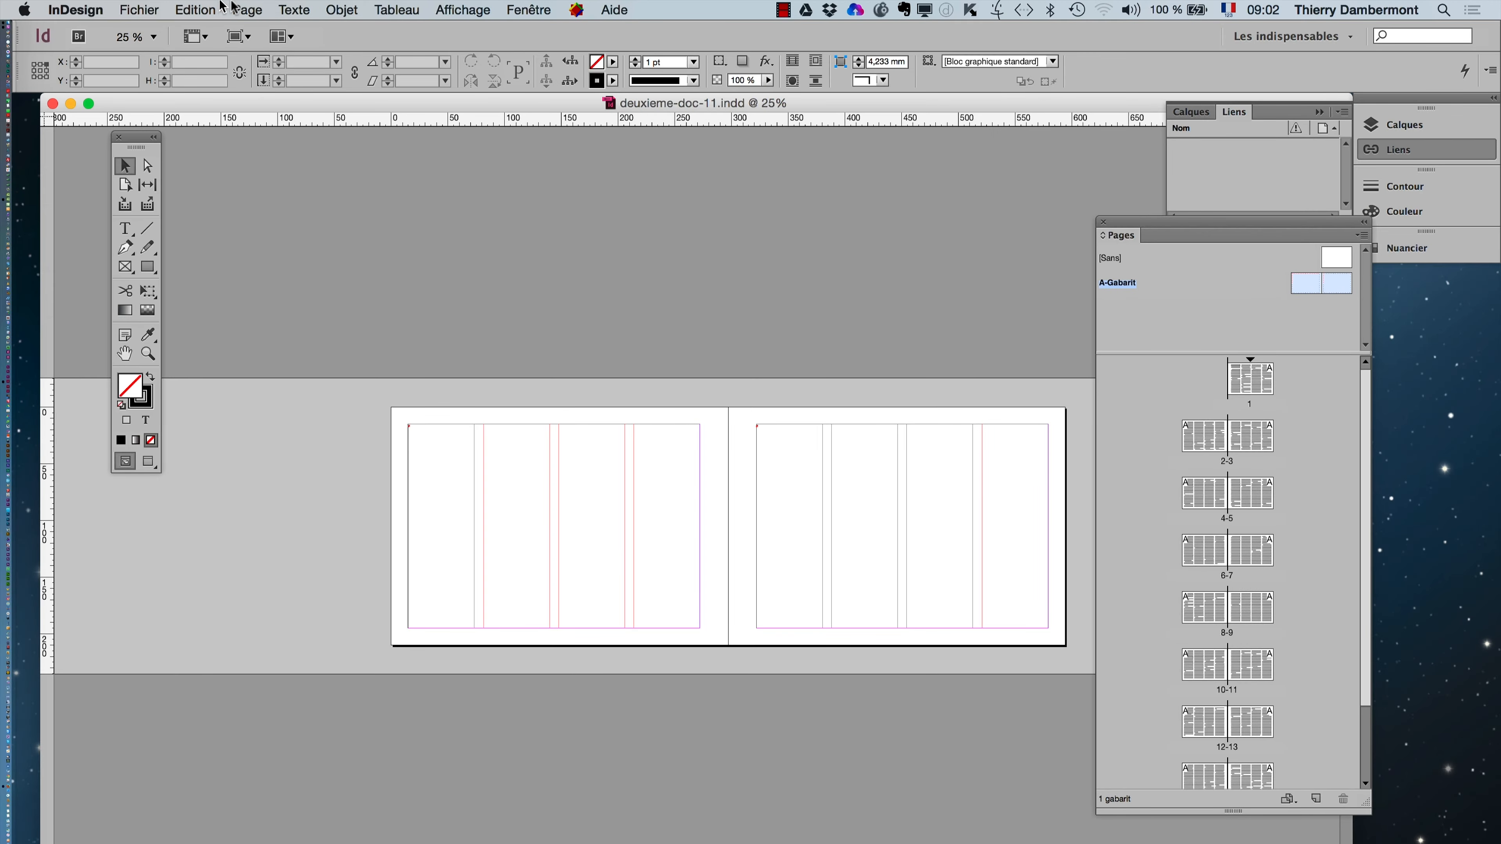
# - Open the margins and columns settings for both A-Gabarit master pages, and move the dialog clear of the spread
pyautogui.click(242, 9)
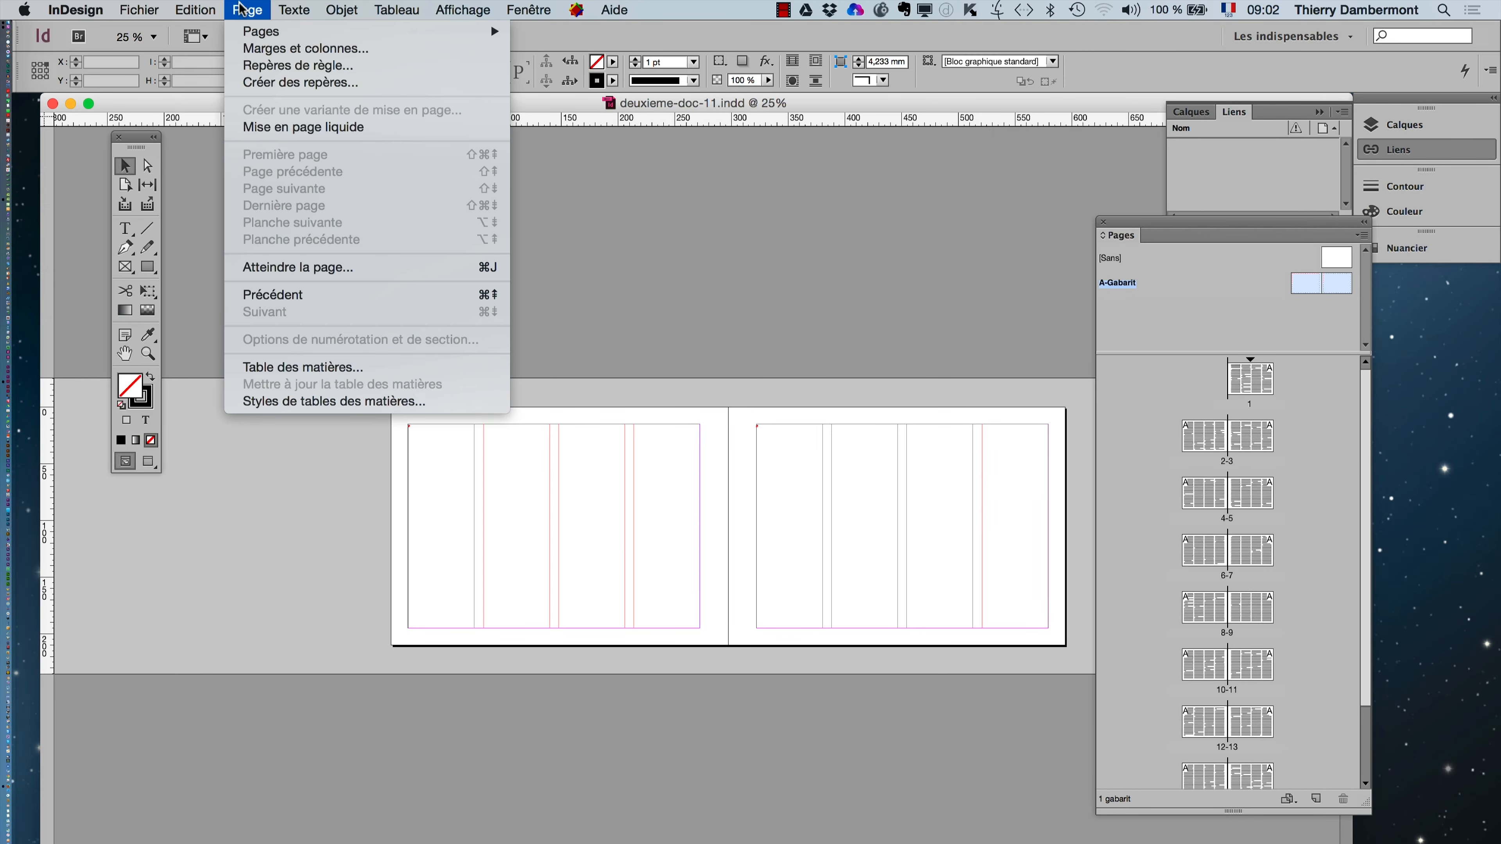
pyautogui.click(255, 56)
pyautogui.moveTo(520, 471); pyautogui.dragTo(557, 117)
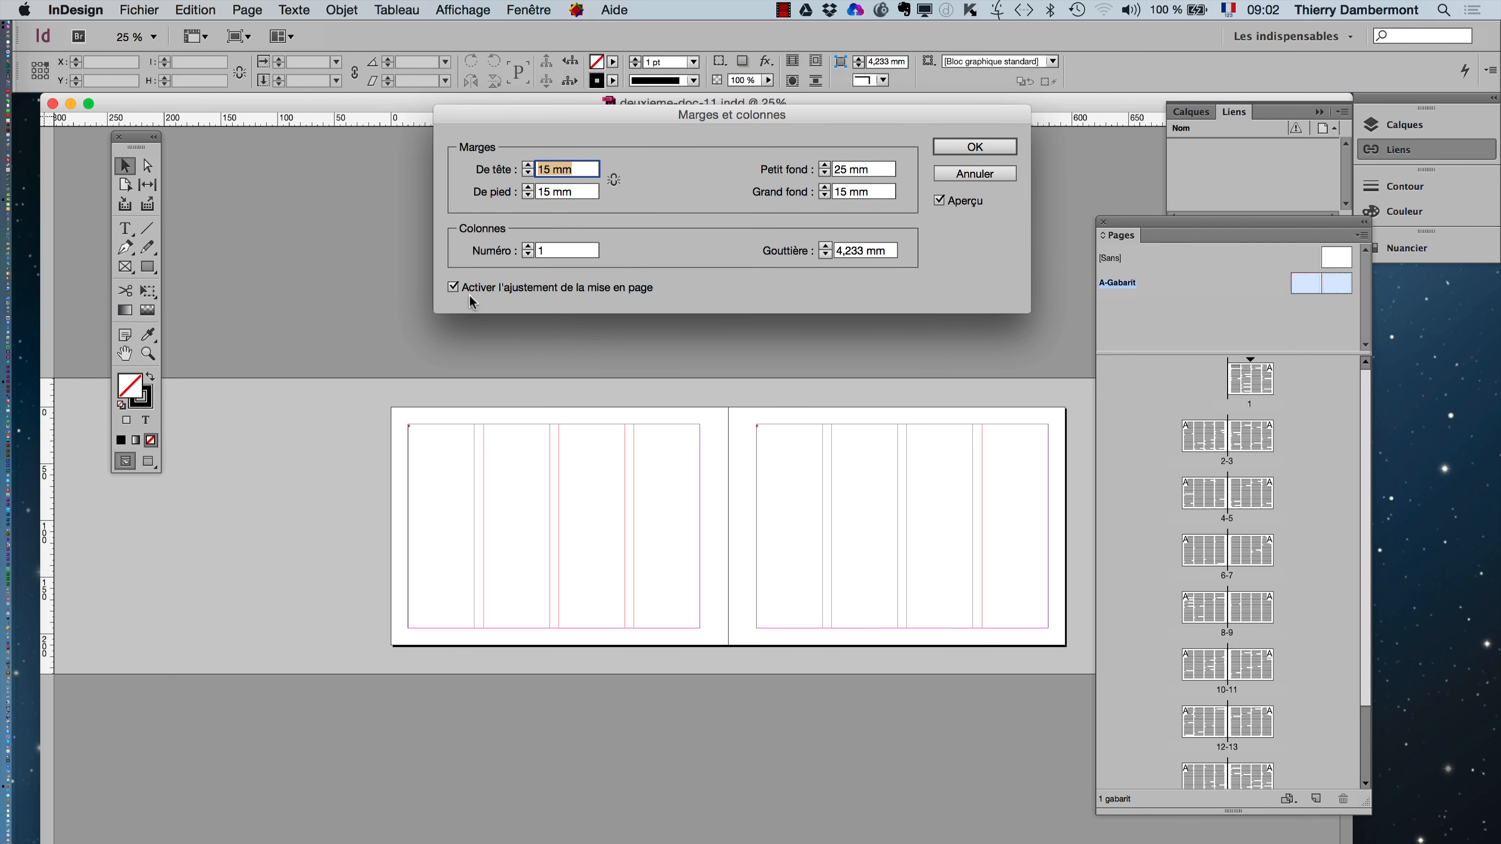